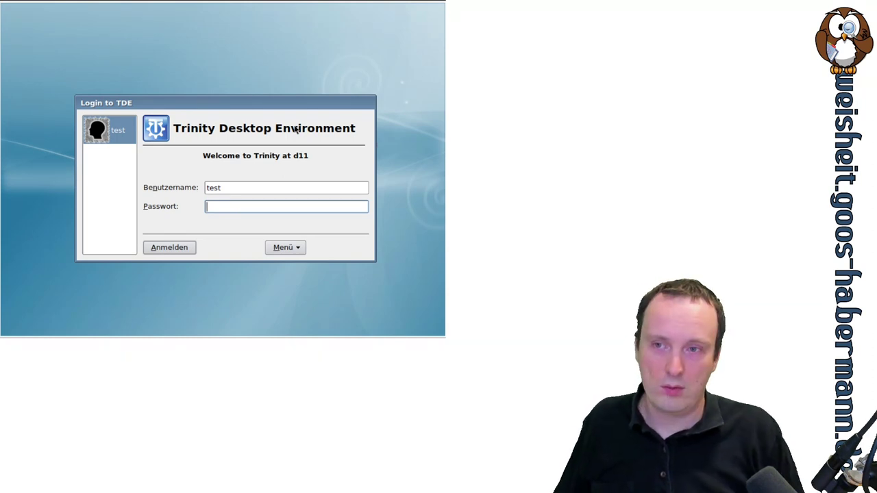
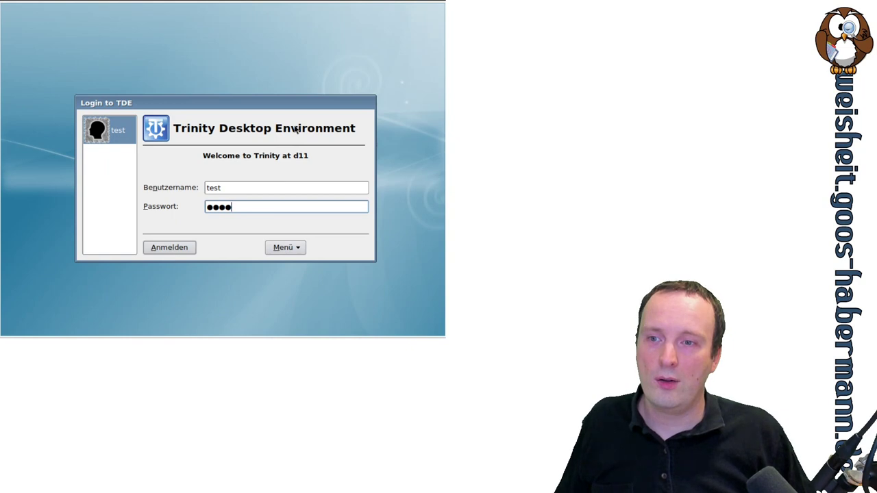
- Enter the four-character account password in the TDM login screen and log in
key(Return)
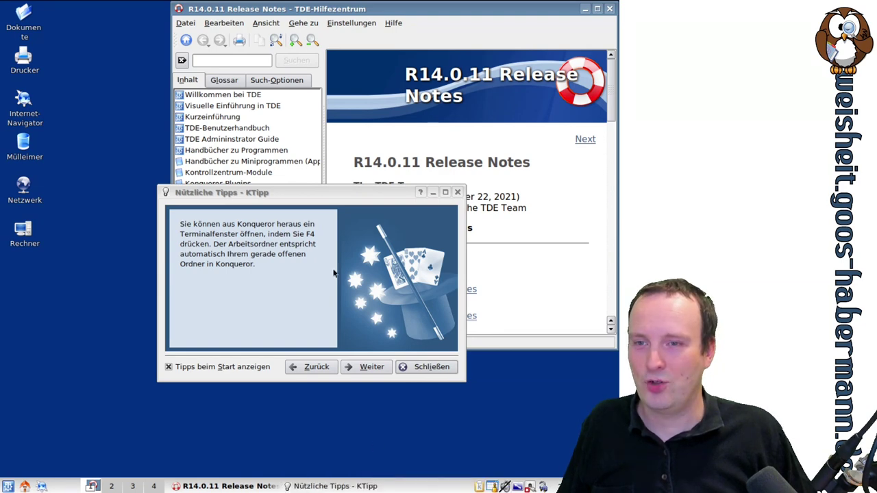
- Move the tip-of-the-day window aside and page through four more tips with Weiter
drag(292, 195, 136, 290)
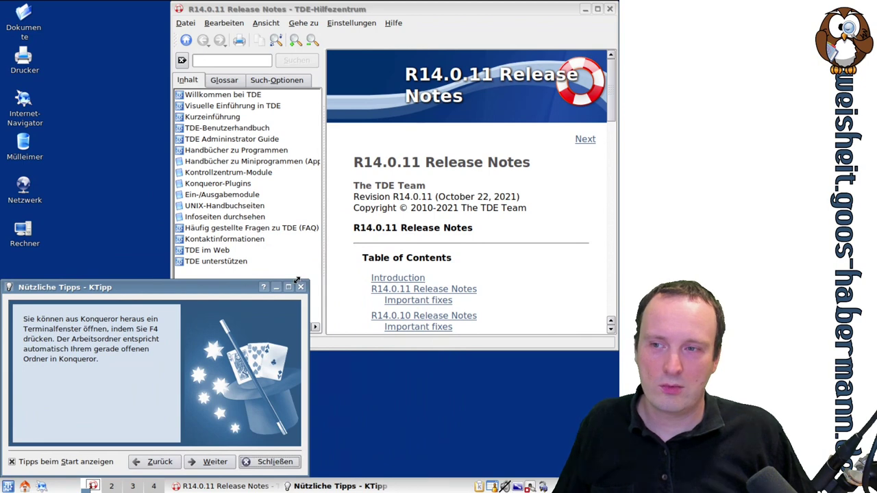
click(219, 466)
click(219, 465)
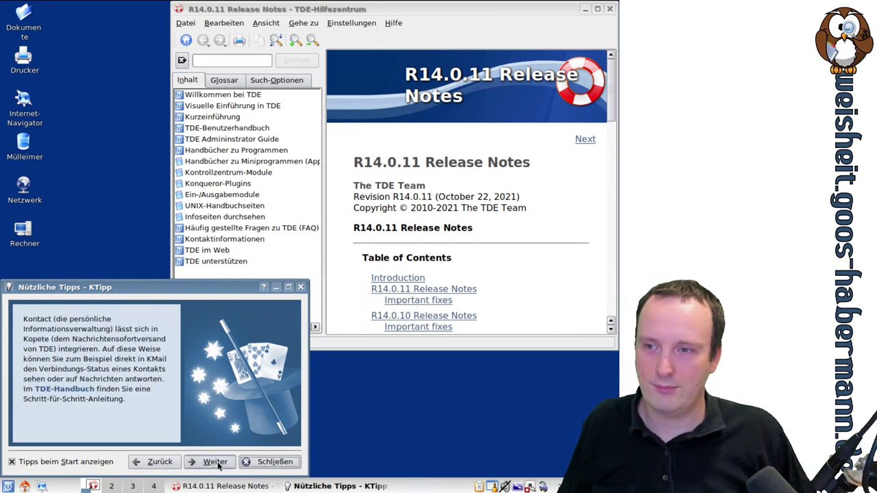
click(219, 466)
click(219, 466)
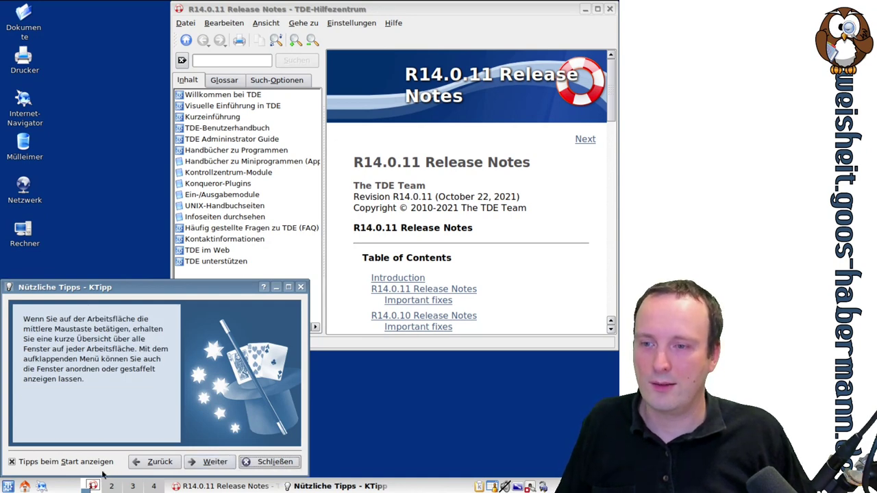
- Uncheck 'Tipps beim Start anzeigen', close the tips window, and move the Help Center up-left
click(96, 466)
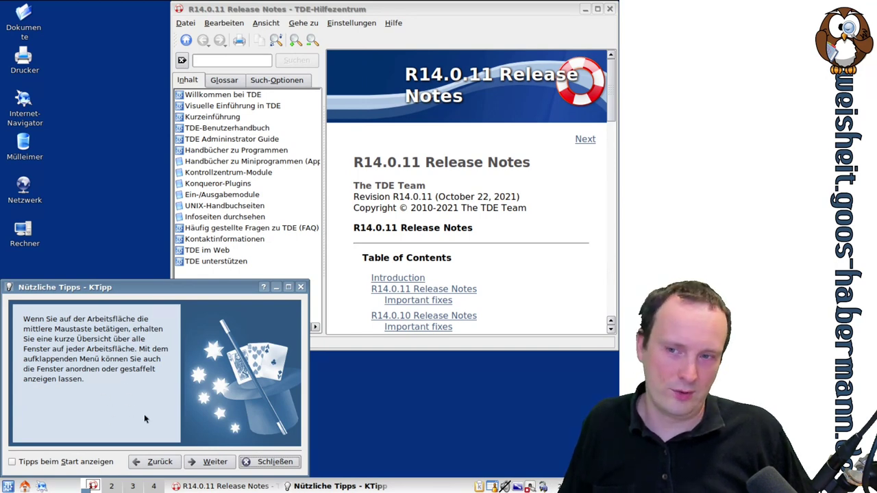
click(268, 462)
drag(339, 11, 284, 43)
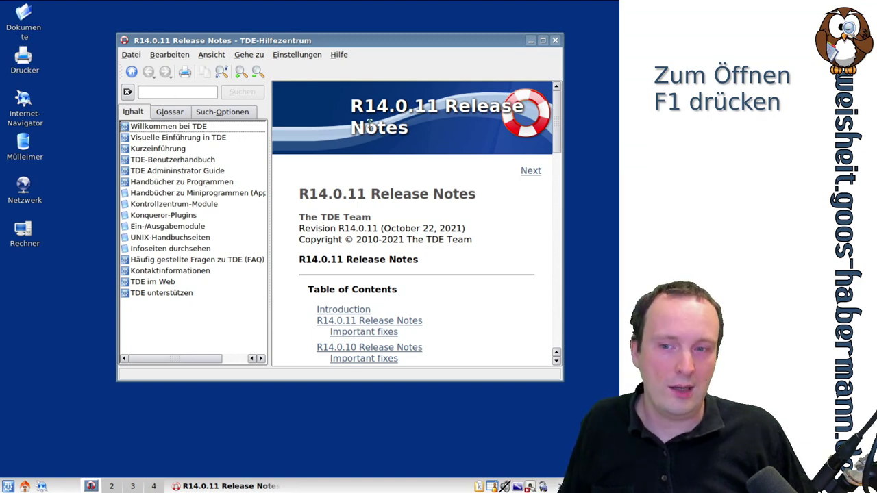
- Close the TDE-Hilfezentrum window showing the R14.0.11 Release Notes
click(556, 41)
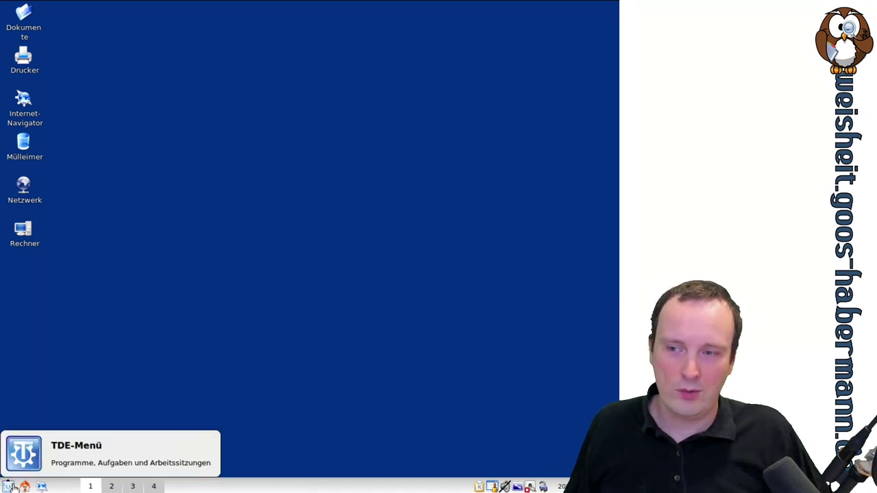
click(10, 487)
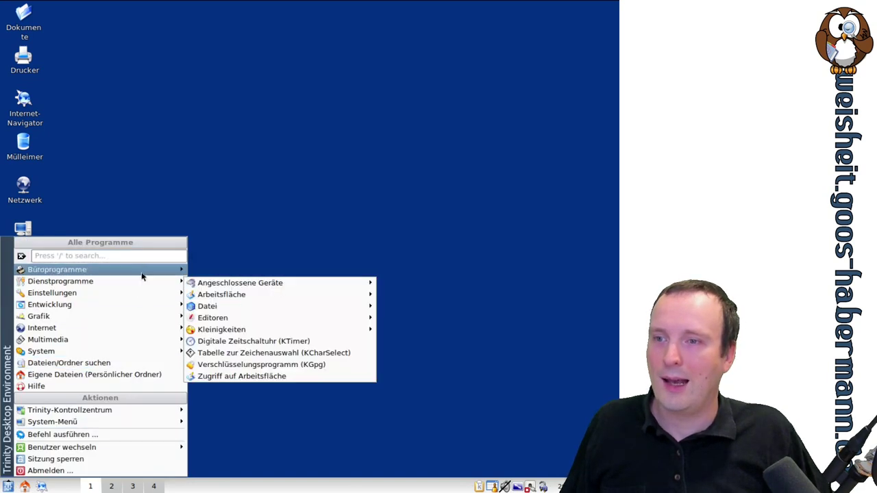
mouse_move(147, 271)
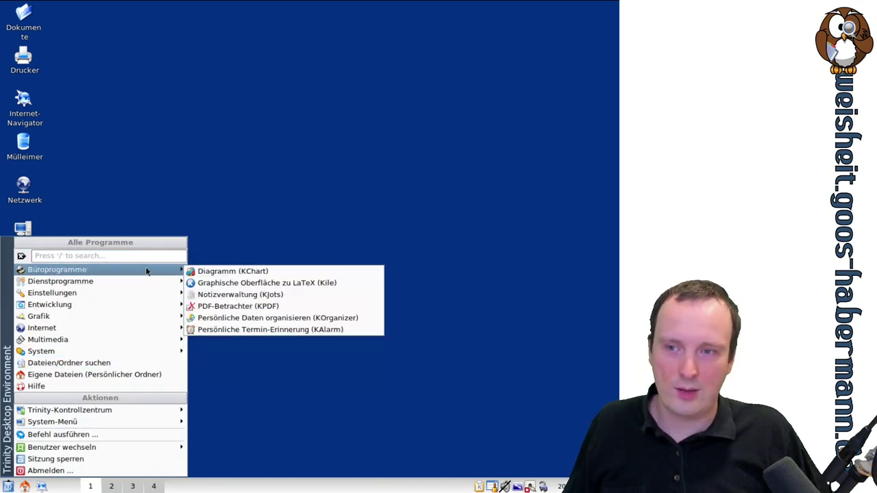
mouse_move(144, 288)
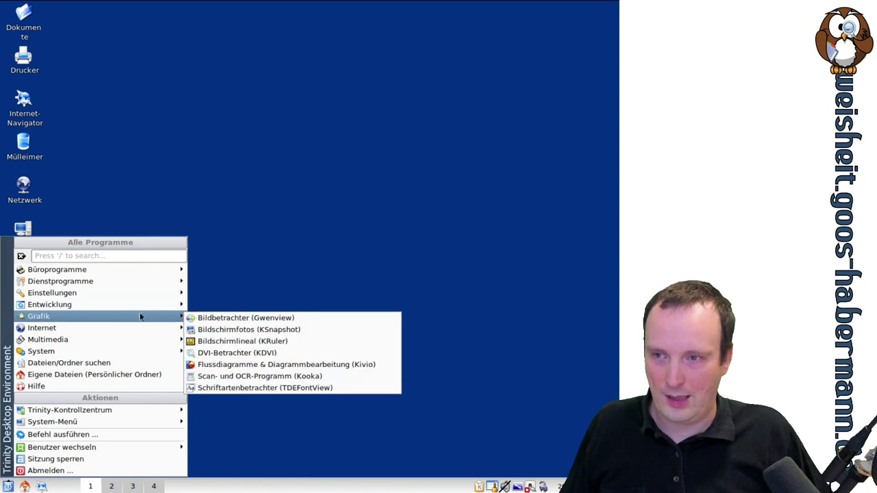
mouse_move(133, 335)
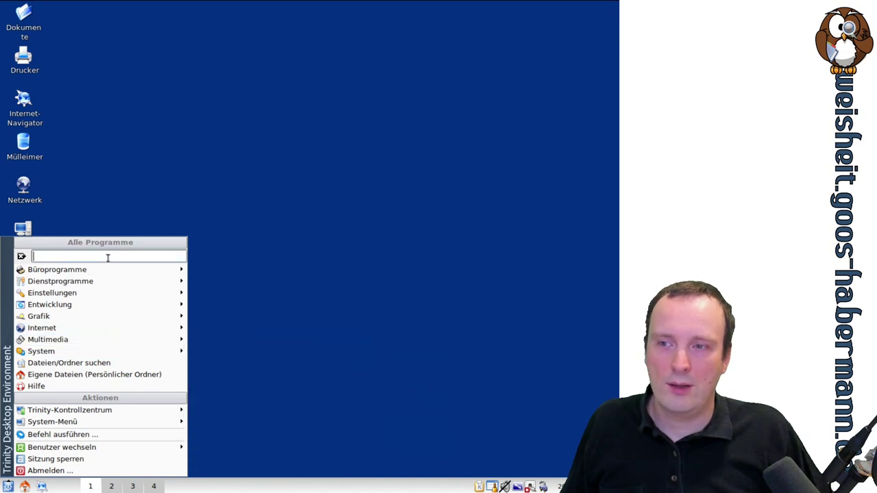
mouse_move(108, 284)
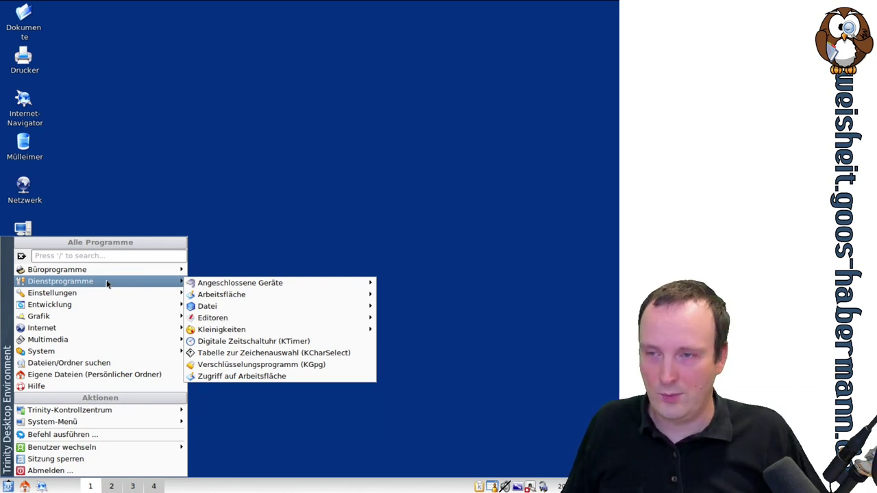
click(172, 215)
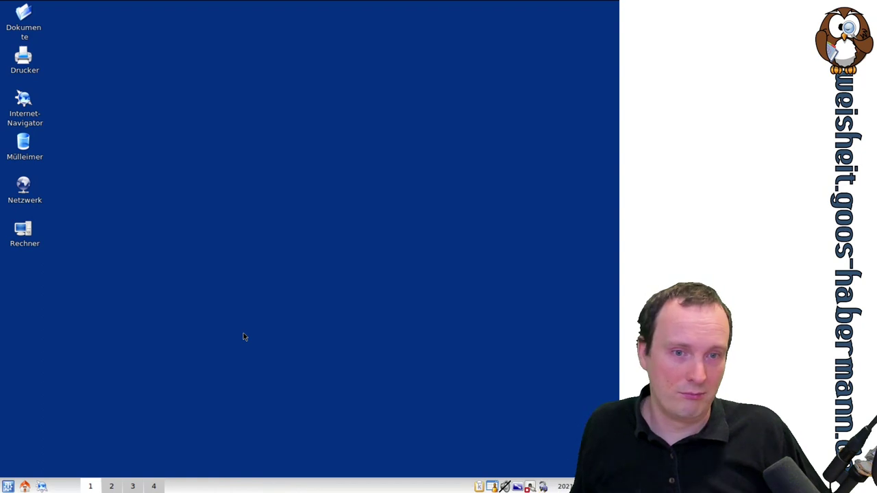
- Open desktop settings and set the background colours to a Senkrechter Verlauf gradient, blue to green
right_click(203, 339)
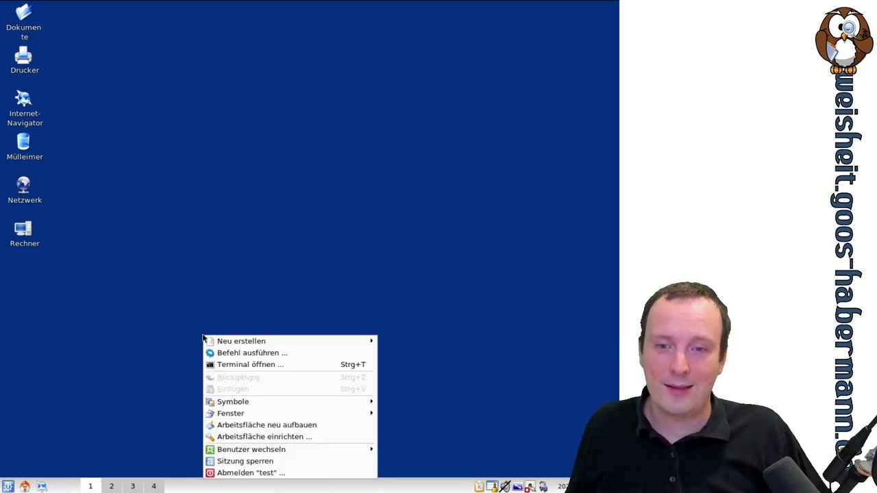
click(331, 436)
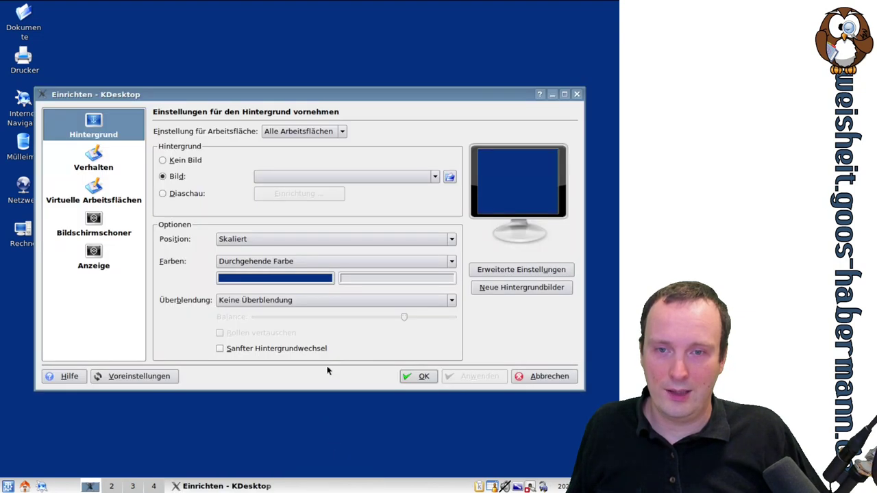
click(311, 263)
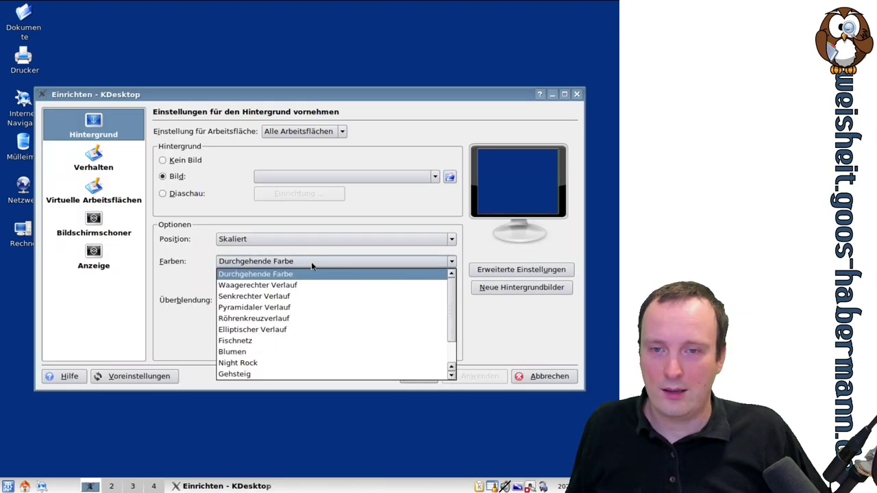
click(302, 296)
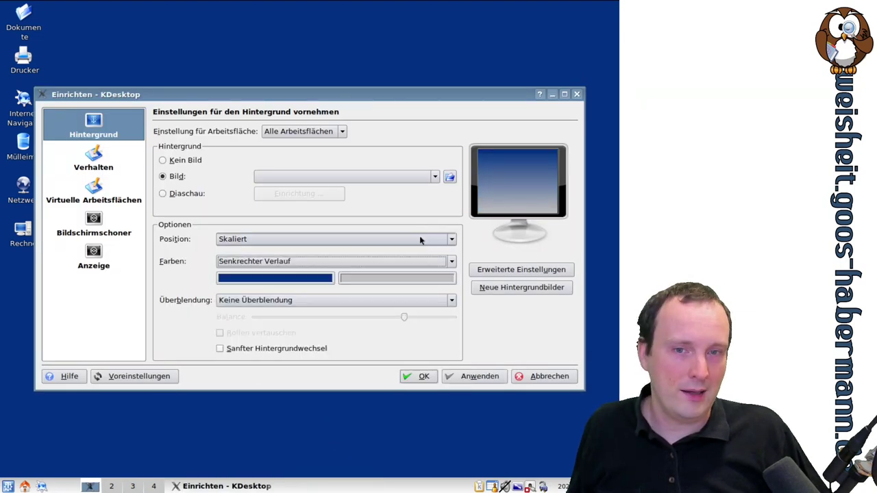
click(410, 280)
click(216, 196)
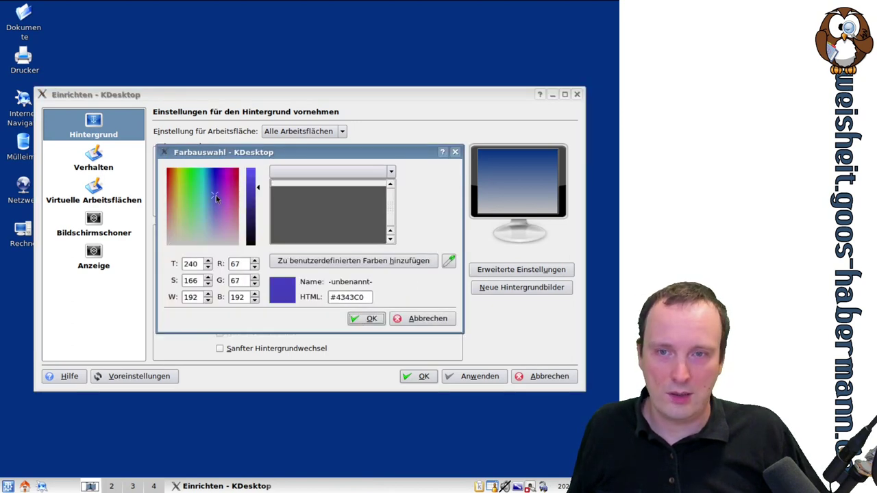
drag(216, 196, 189, 192)
click(370, 320)
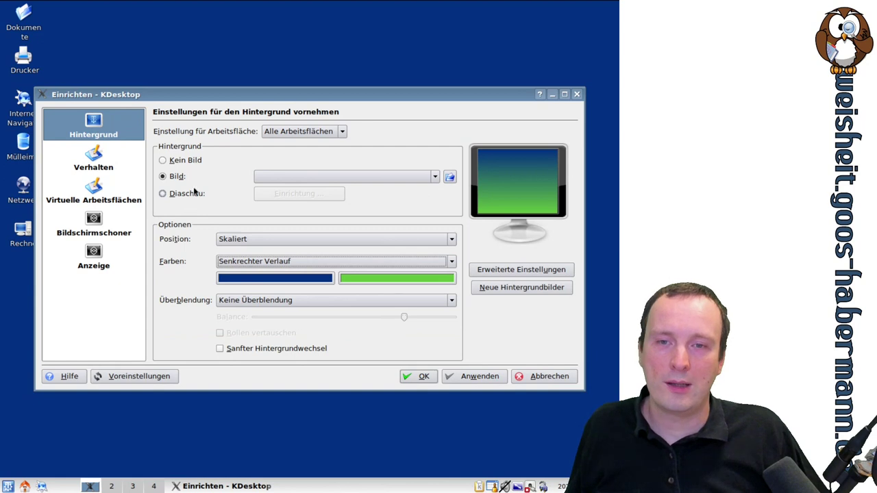
- Choose the Won Ton Suppe wallpaper, apply it, and move the settings window down
click(293, 178)
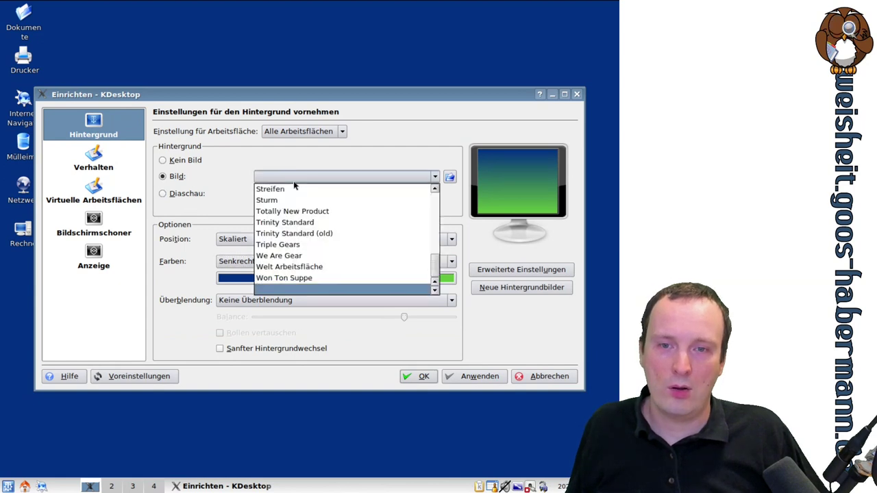
click(333, 278)
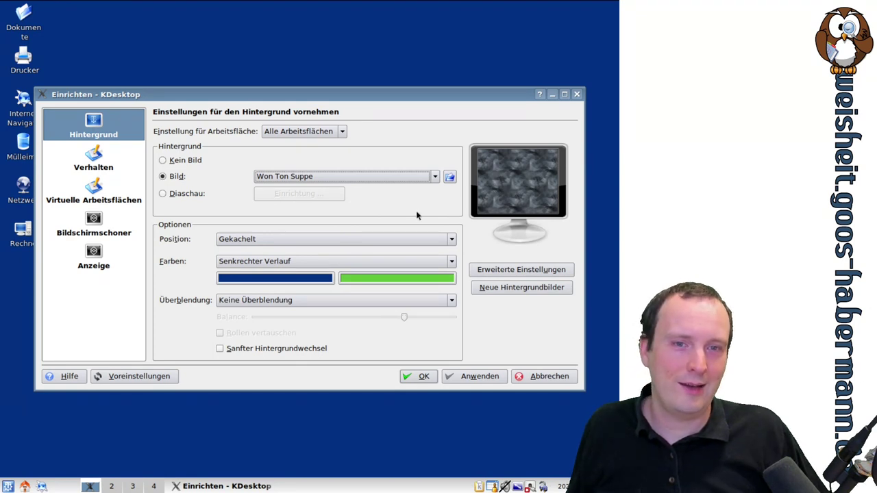
click(481, 377)
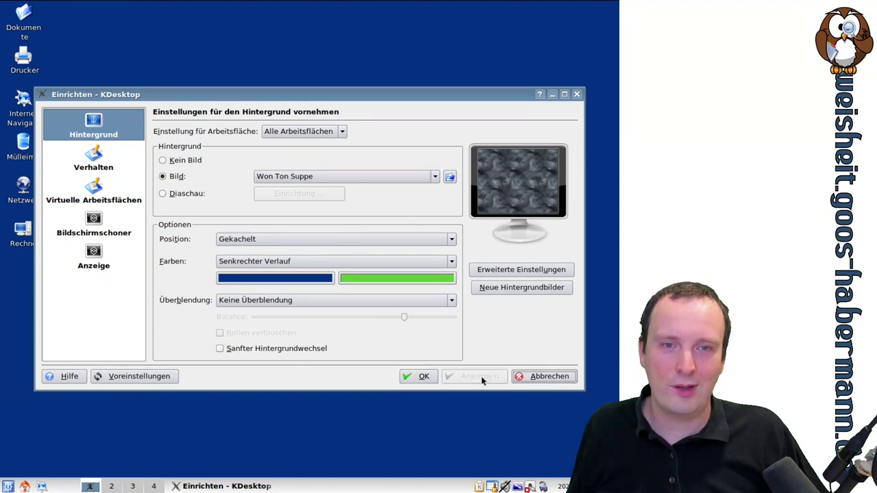
drag(253, 96, 278, 120)
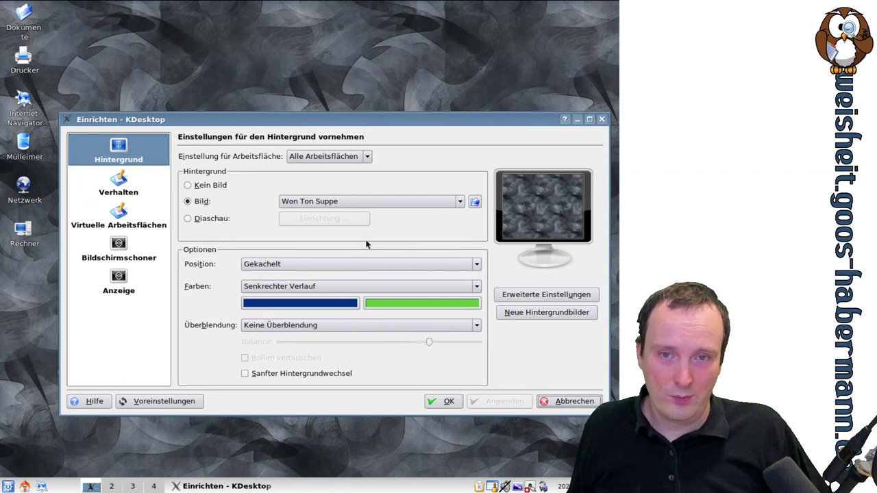
click(342, 264)
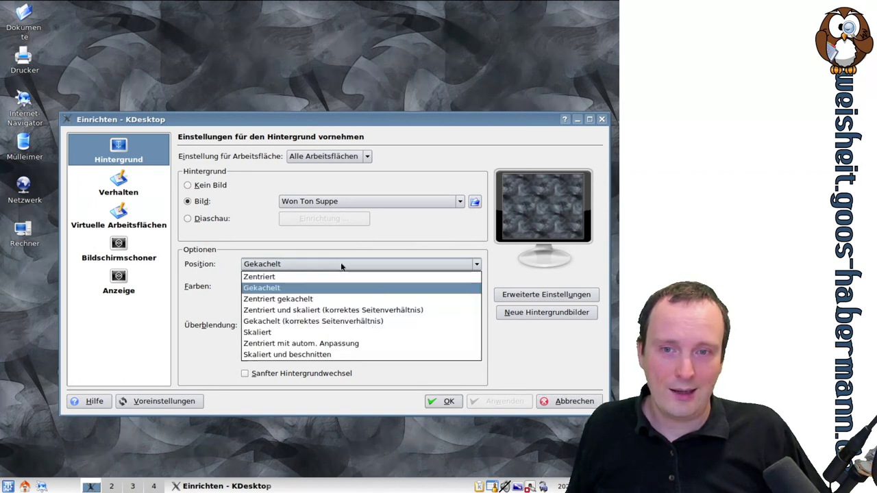
click(333, 278)
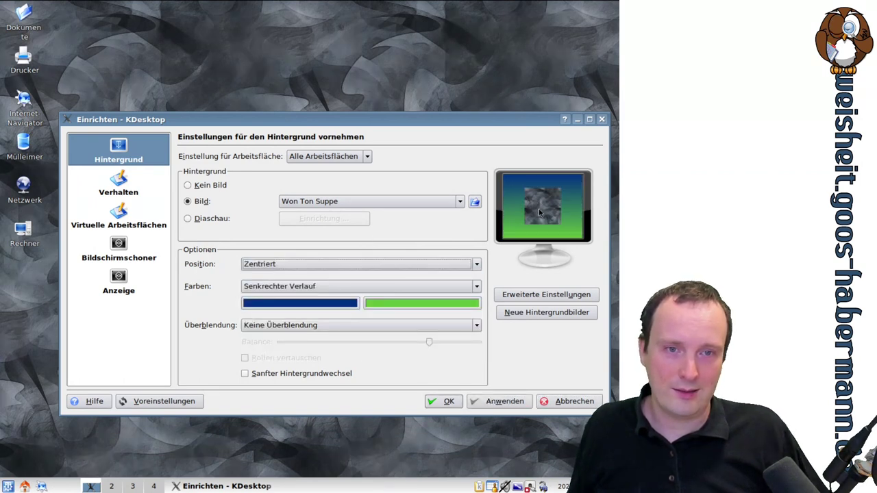
click(502, 402)
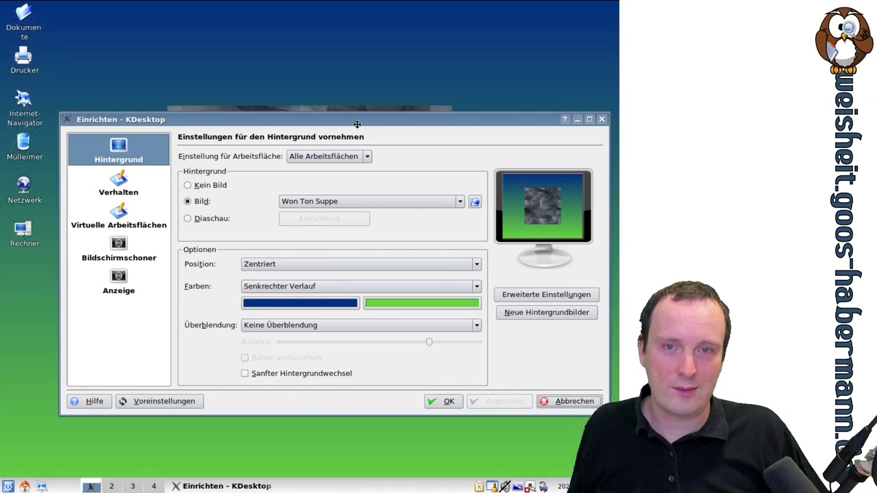
click(576, 119)
drag(209, 470, 91, 109)
click(264, 257)
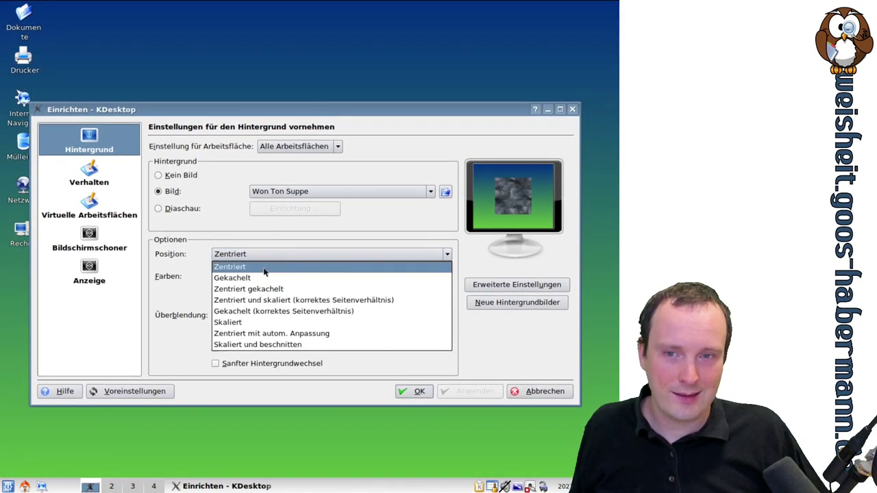
click(269, 277)
click(454, 388)
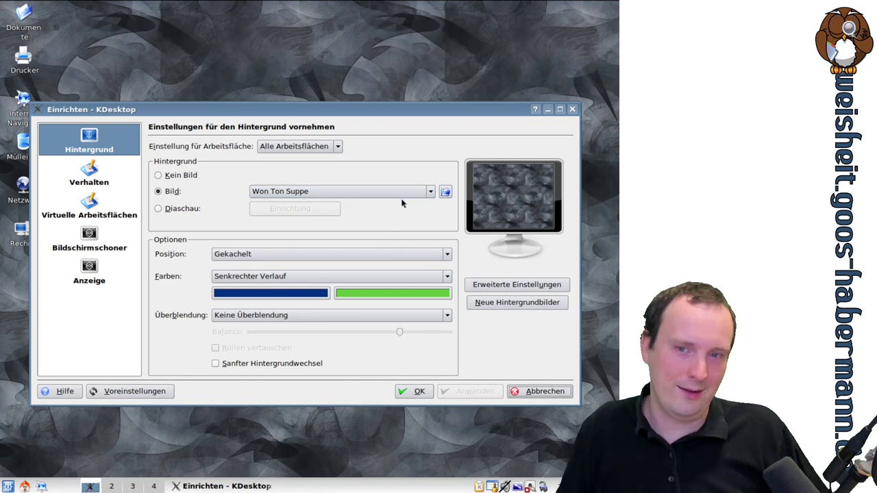
- Set the Sturm wallpaper with Skaliert position, apply it, and confirm with OK
click(353, 252)
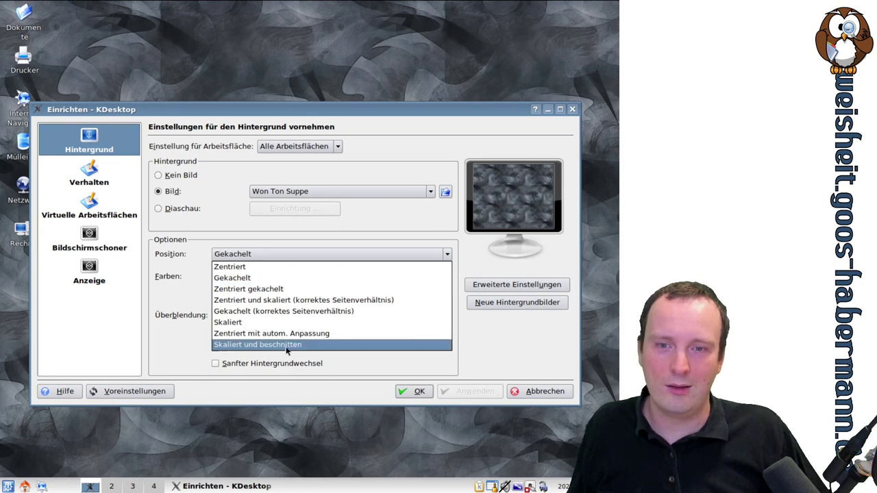
click(285, 322)
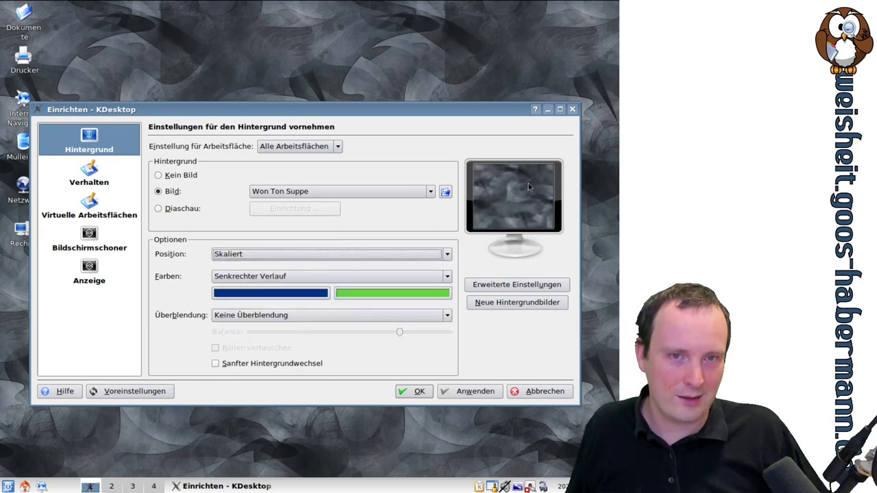
click(360, 192)
click(321, 215)
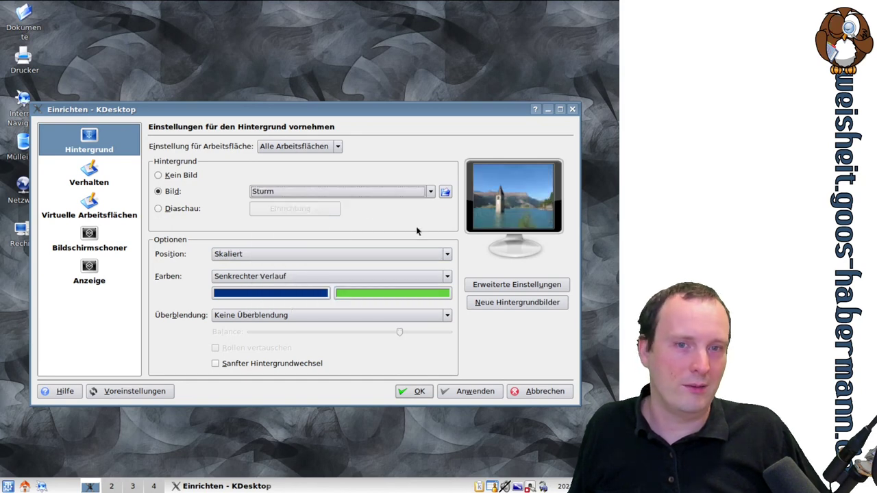
click(377, 253)
click(377, 253)
click(488, 388)
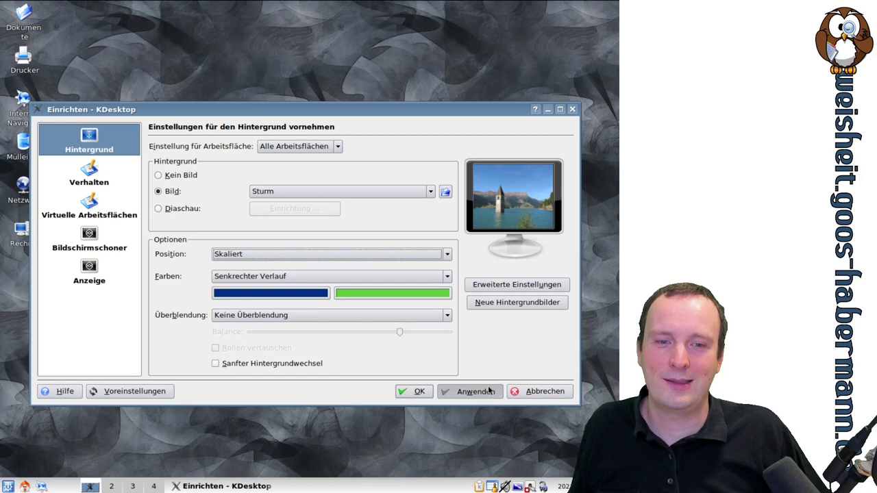
click(419, 391)
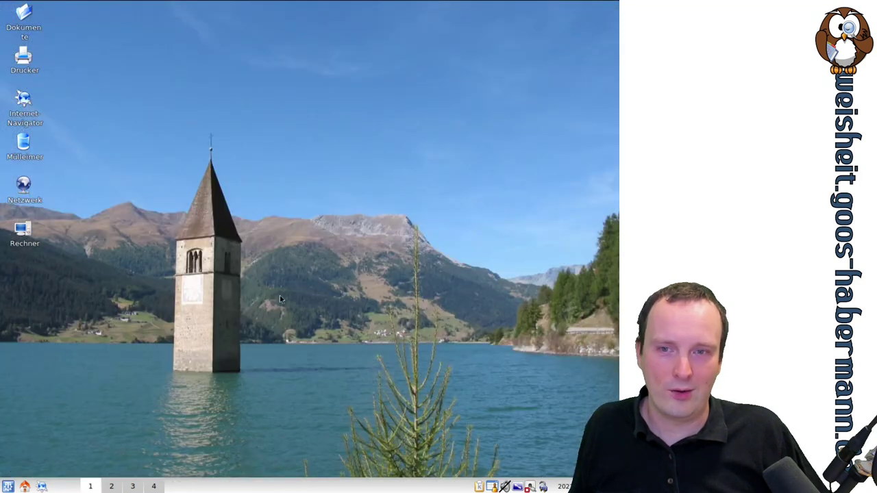
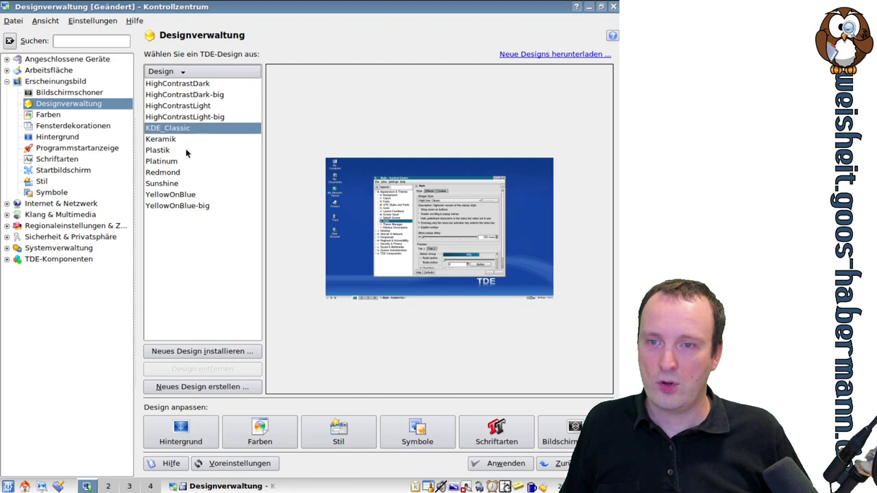
- Preview Platinum, Plastik and Keramik, then apply the Keramik desktop theme
click(187, 150)
click(190, 162)
click(184, 150)
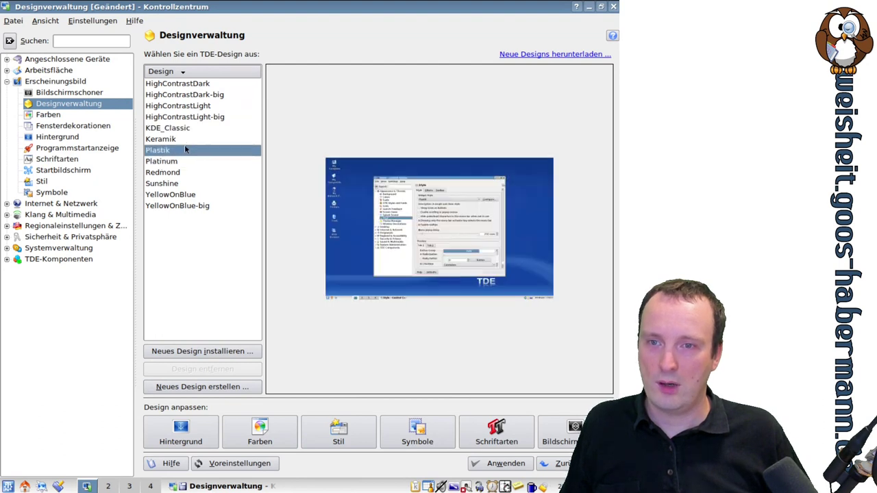
click(185, 140)
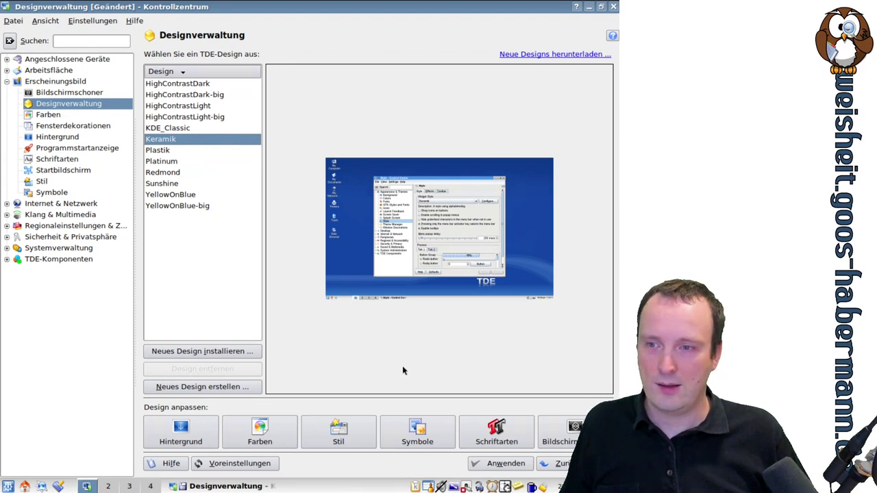
click(505, 469)
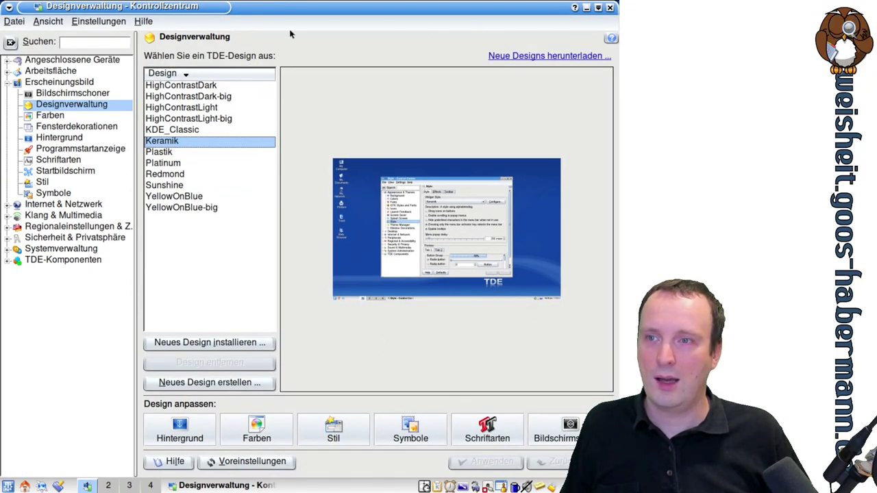
- Apply the Redmond desktop theme
click(173, 155)
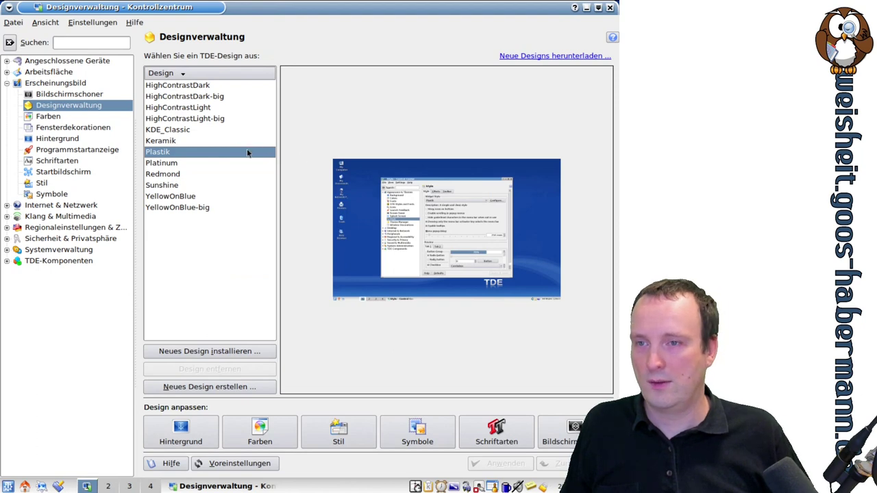
click(176, 175)
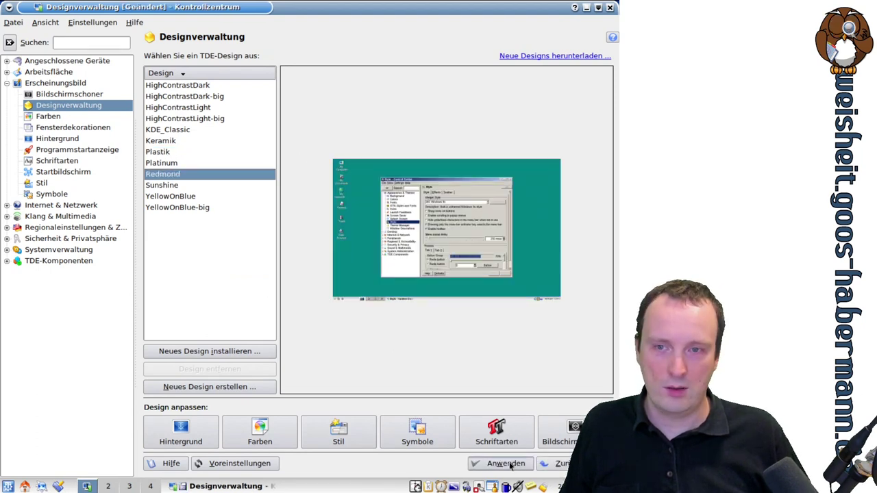
key(alt+a)
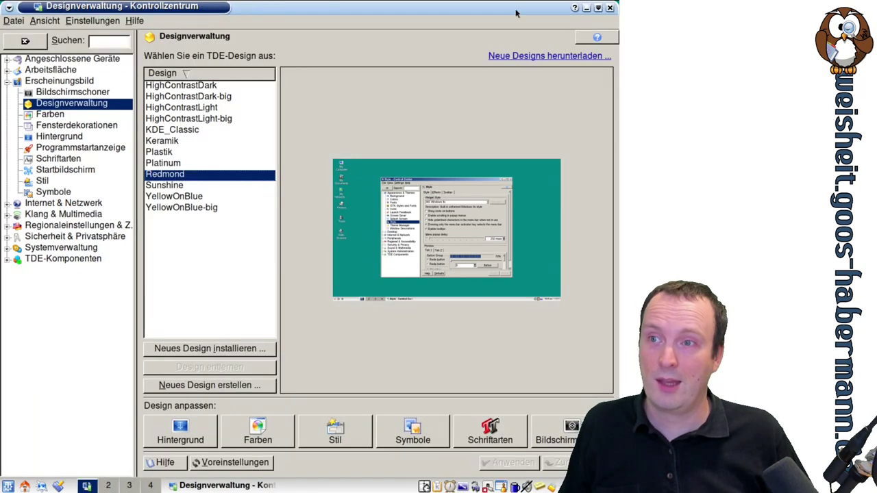
- Check the Redmond look on the desktop, then apply the Plastik theme
click(587, 10)
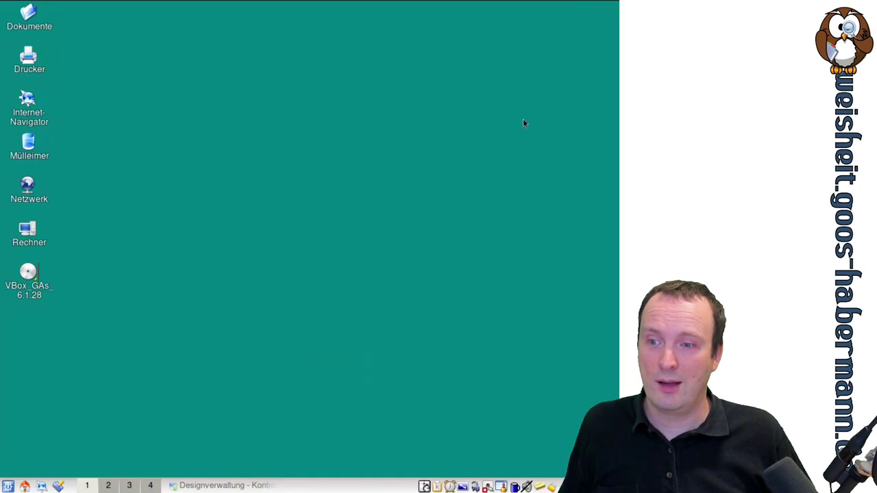
click(251, 484)
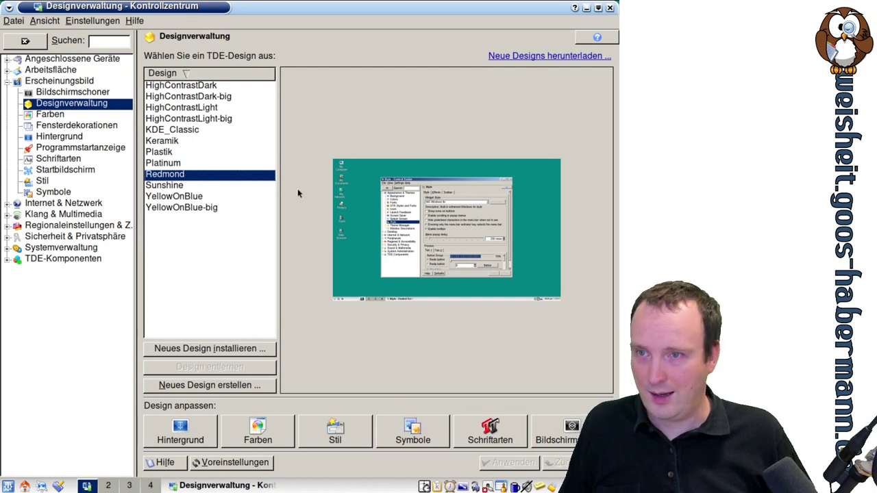
key(Up)
key(Up)
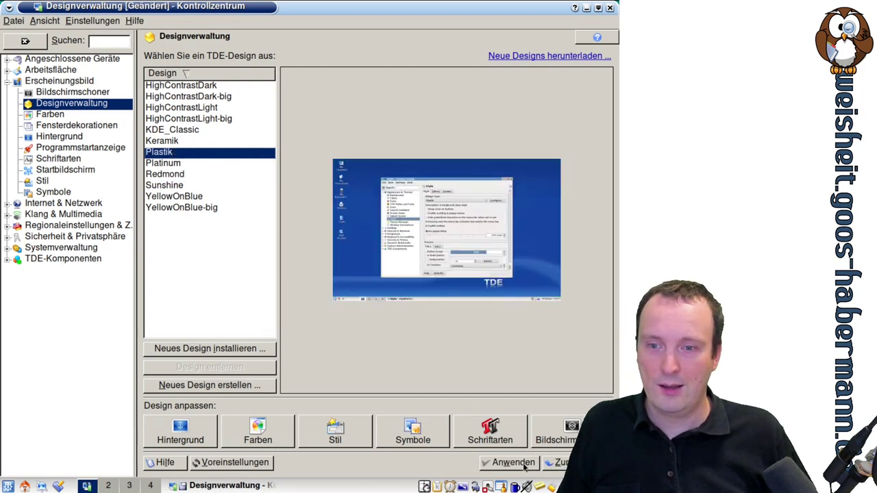
click(508, 460)
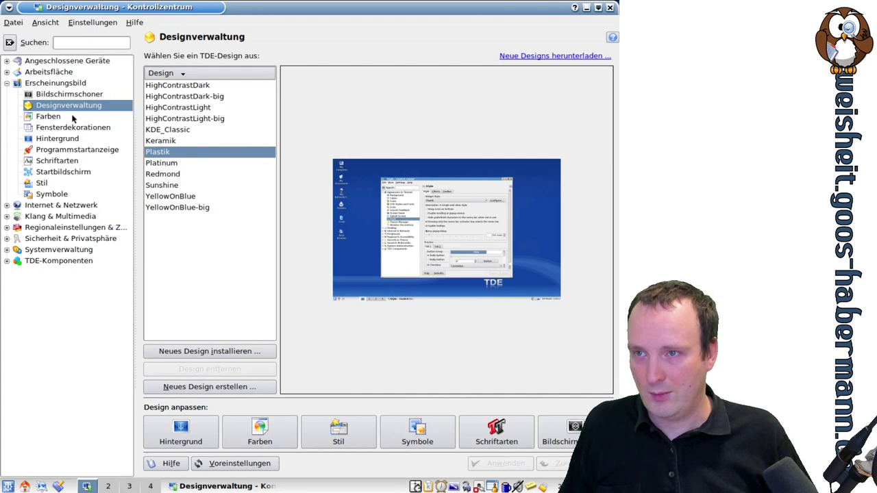
- Open Farben and preview Kürbis, Mittlere Pfirsichfarbe, Next and Point Reyes-Grün schemes
click(48, 116)
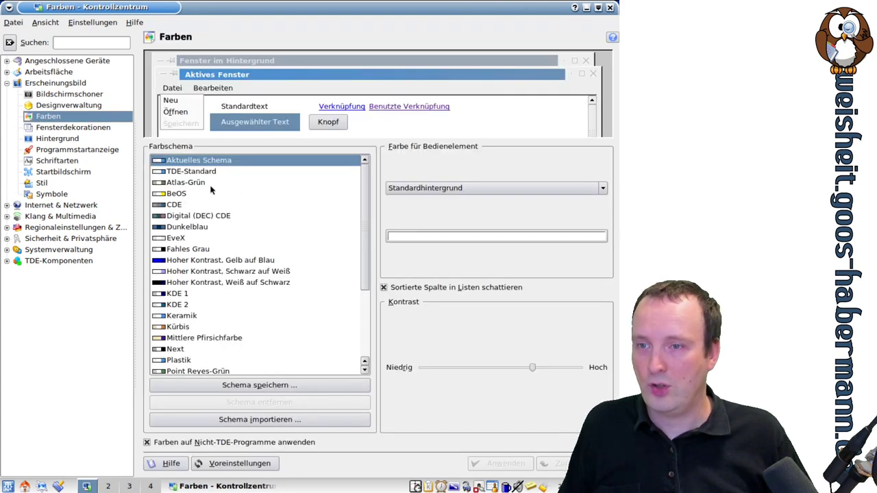
scroll(235, 246, down, 3)
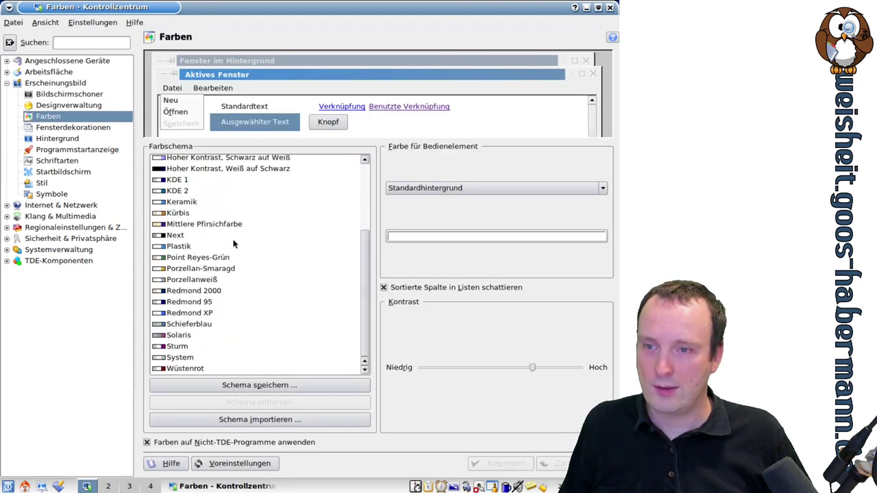
scroll(235, 245, up, 1)
click(188, 247)
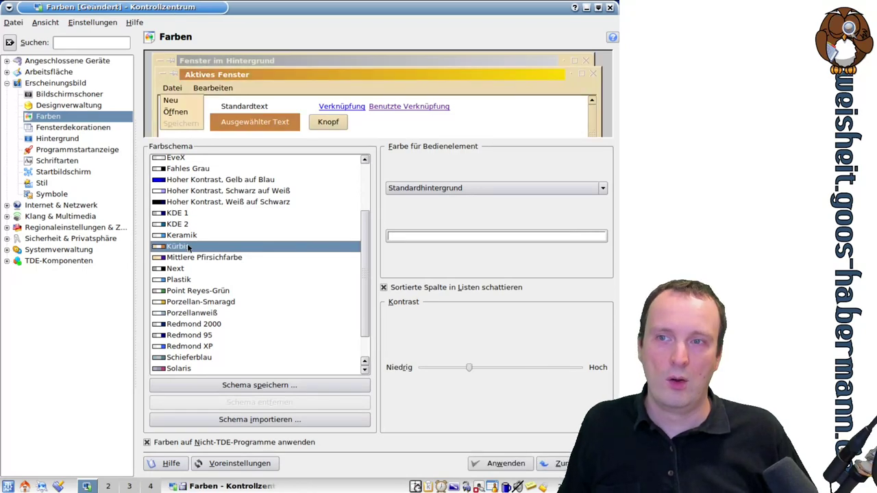
click(194, 258)
click(194, 269)
click(199, 292)
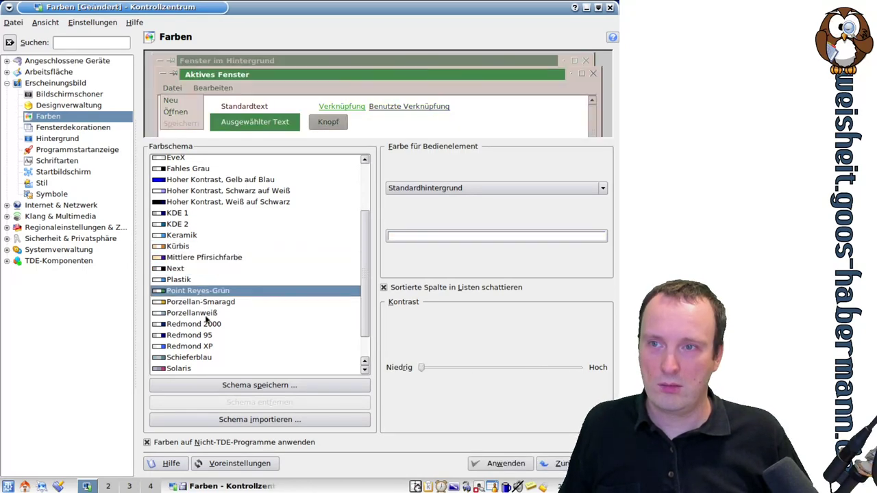
- Try Porzellanweiß and Redmond XP, settle on Redmond 95, then head to Fensterdekorationen
click(207, 314)
scroll(243, 305, down, 1)
click(233, 313)
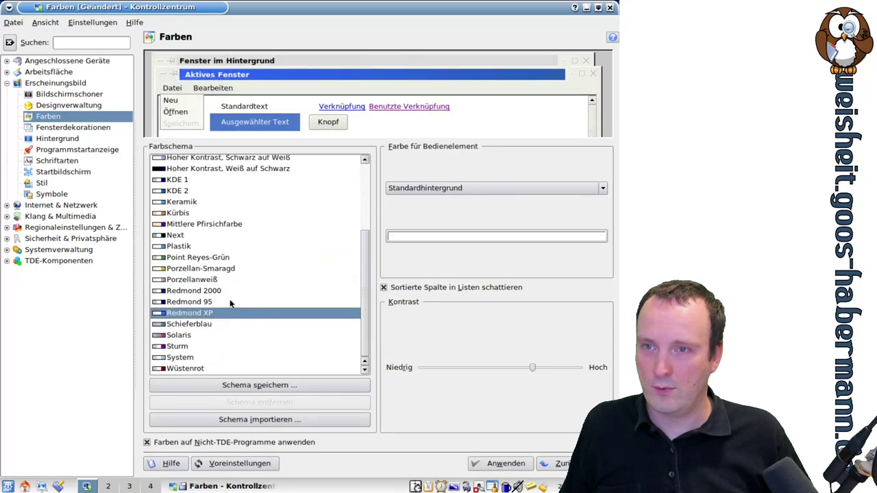
click(230, 302)
click(231, 313)
click(232, 301)
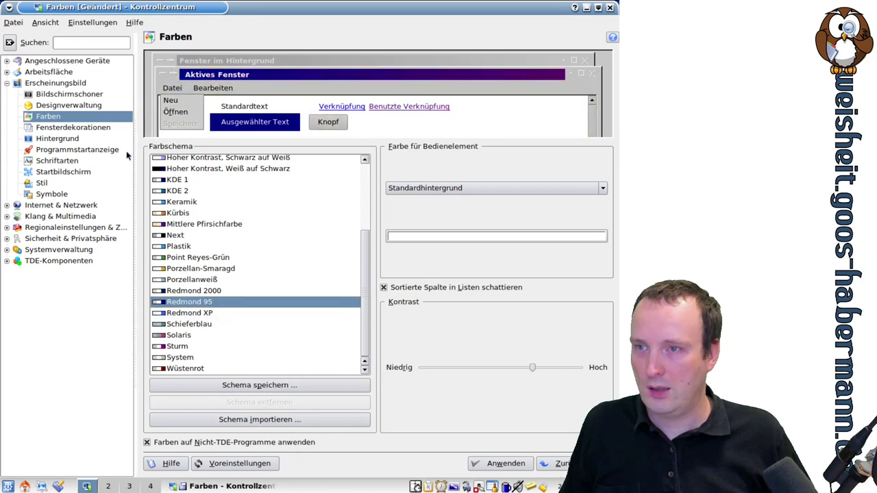
click(101, 129)
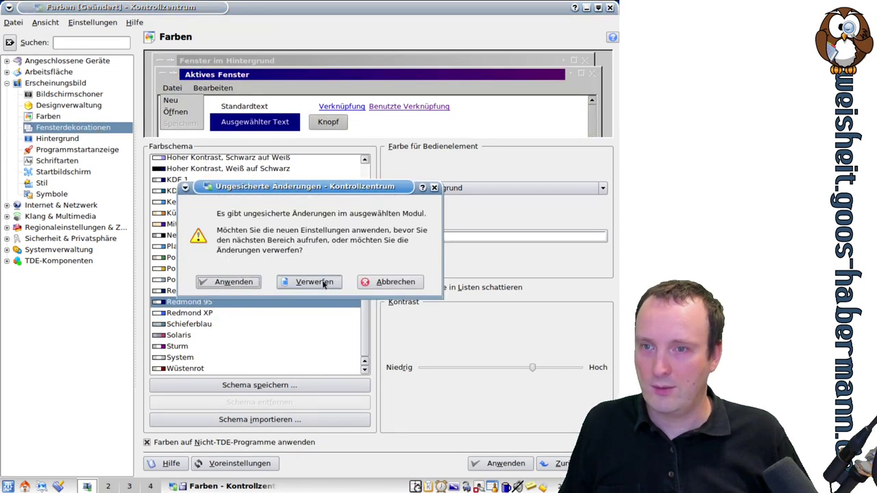
- Discard the colour changes and set the window decoration to Plastik after trying KDE 2
click(314, 282)
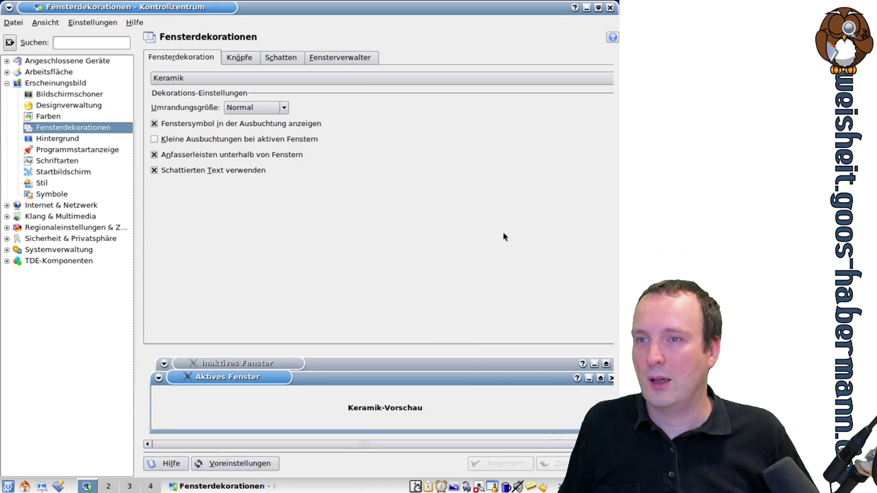
click(258, 76)
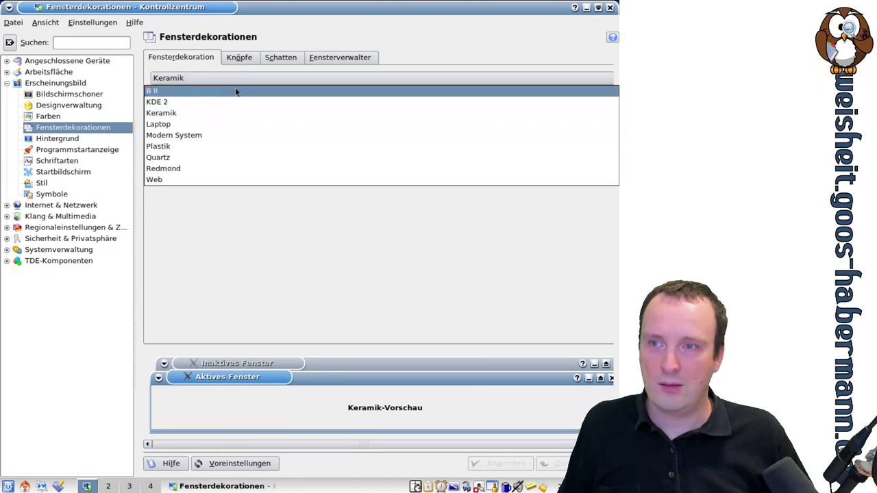
click(228, 100)
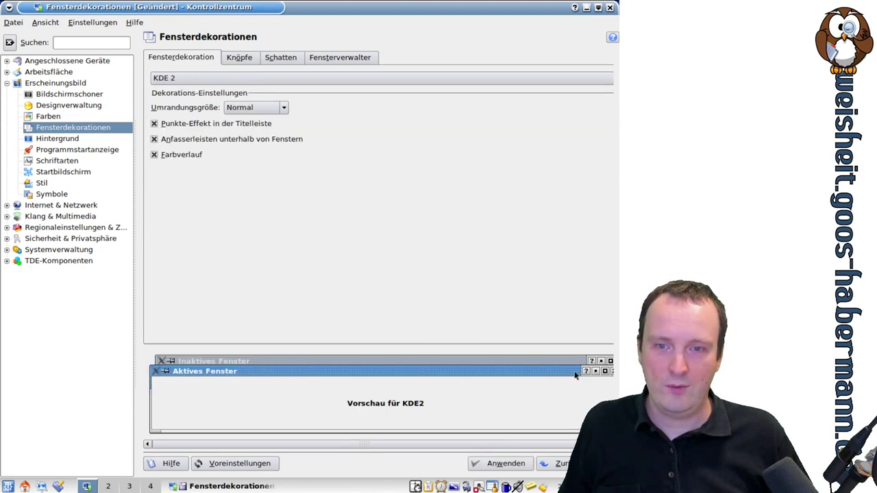
click(253, 79)
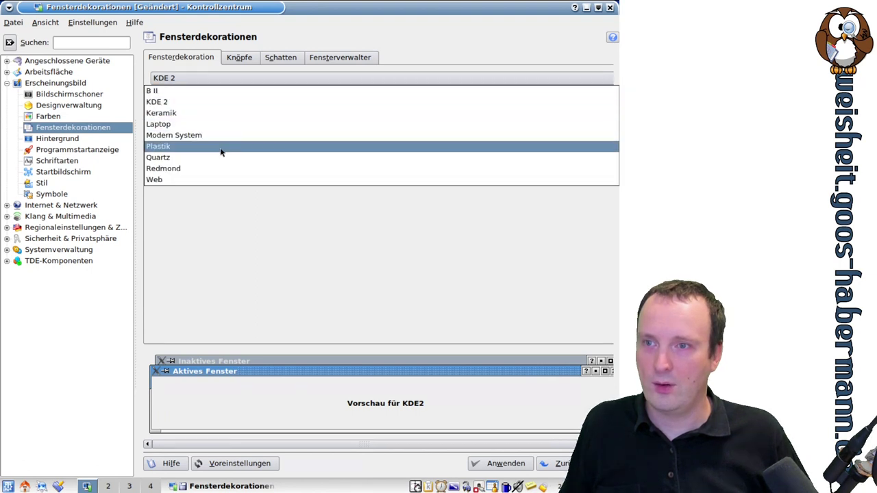
click(221, 145)
click(288, 77)
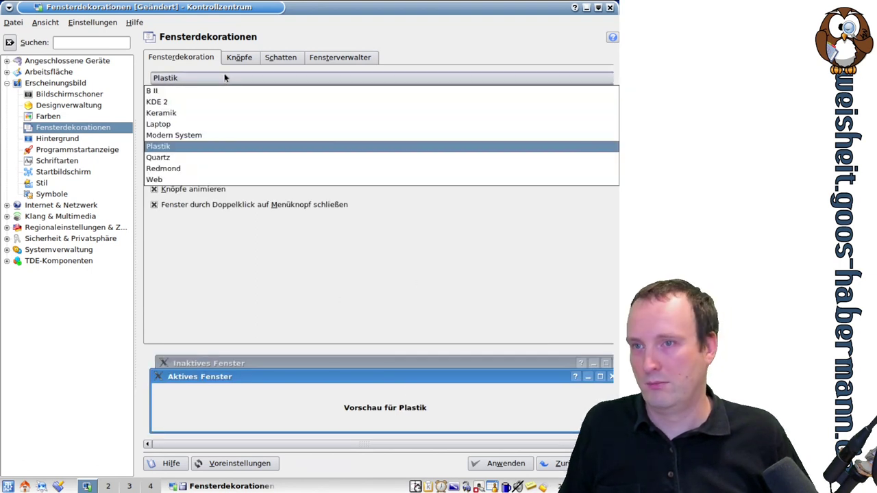
- Review the Plastik decoration's Knöpfe and Schatten settings
click(241, 57)
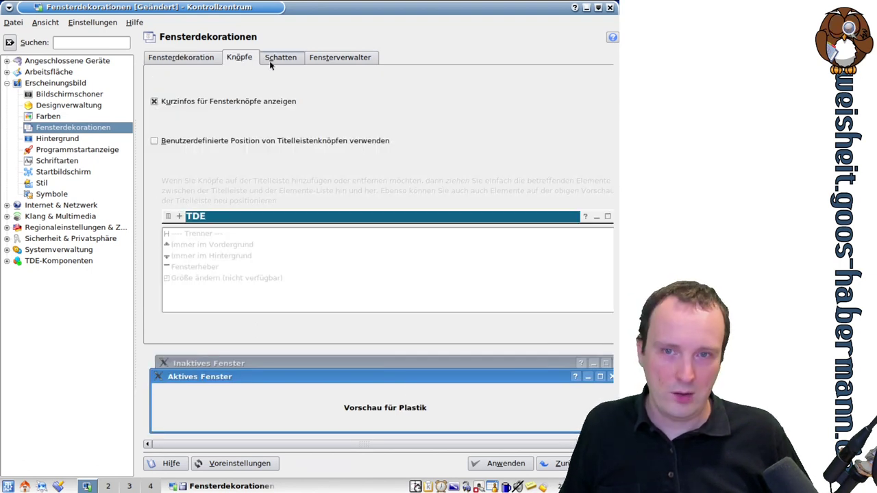
click(271, 63)
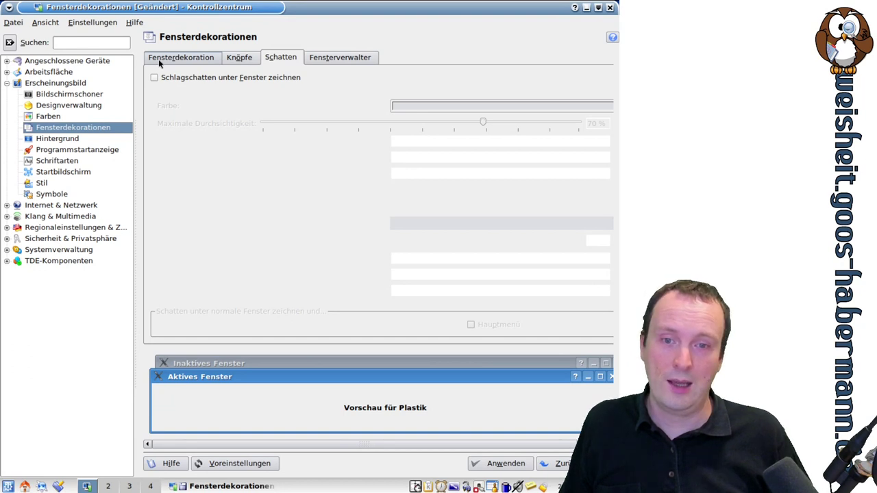
click(81, 40)
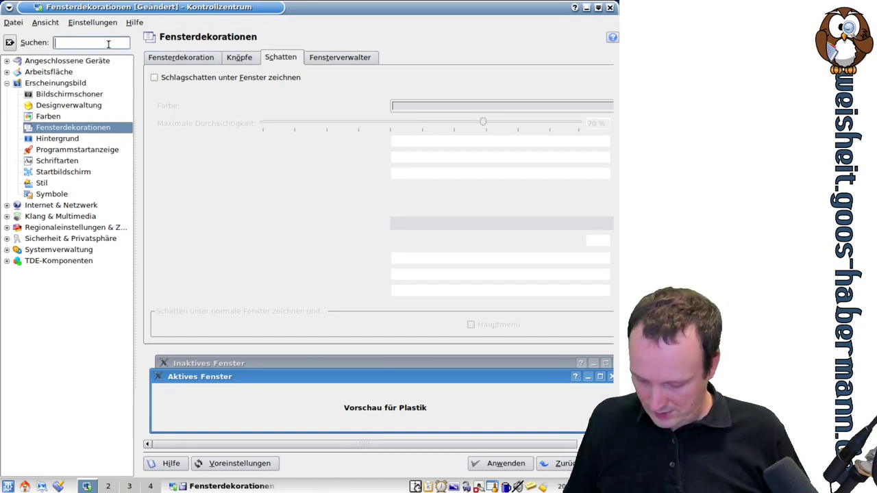
- Search 'date' and open Dateizuordnungen, discarding the window decoration changes
text(da)
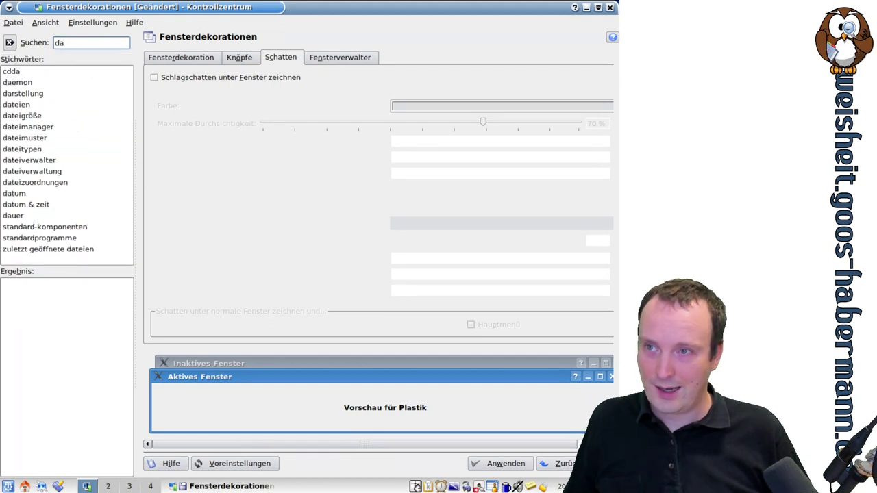
text(tei)
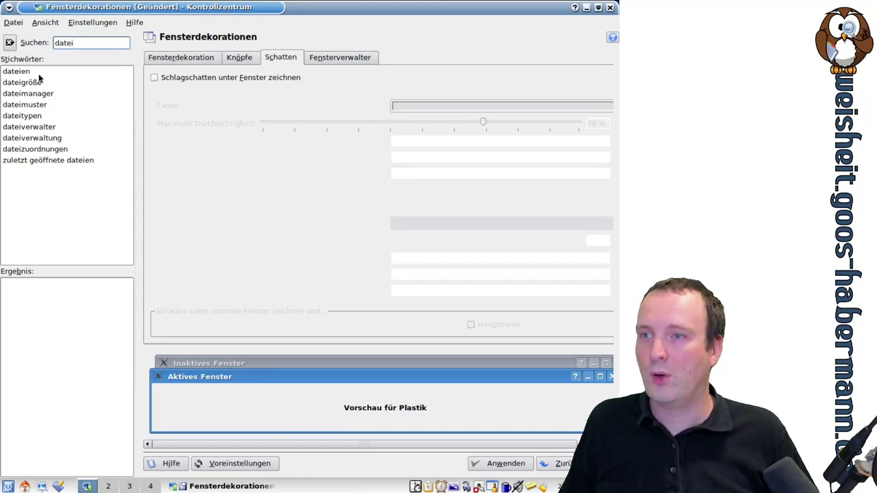
click(23, 152)
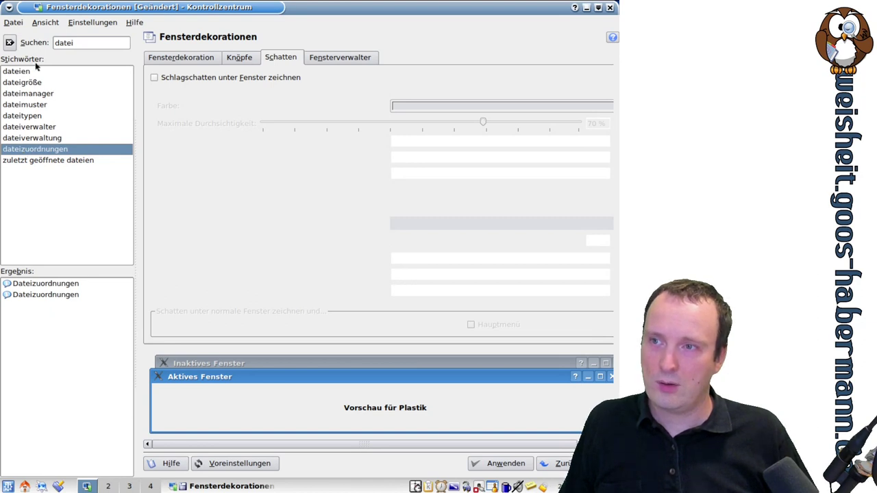
click(51, 287)
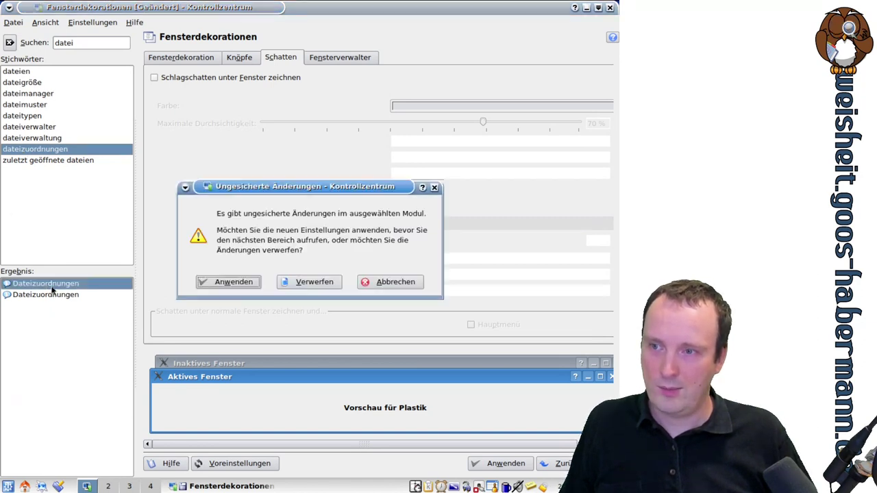
click(306, 284)
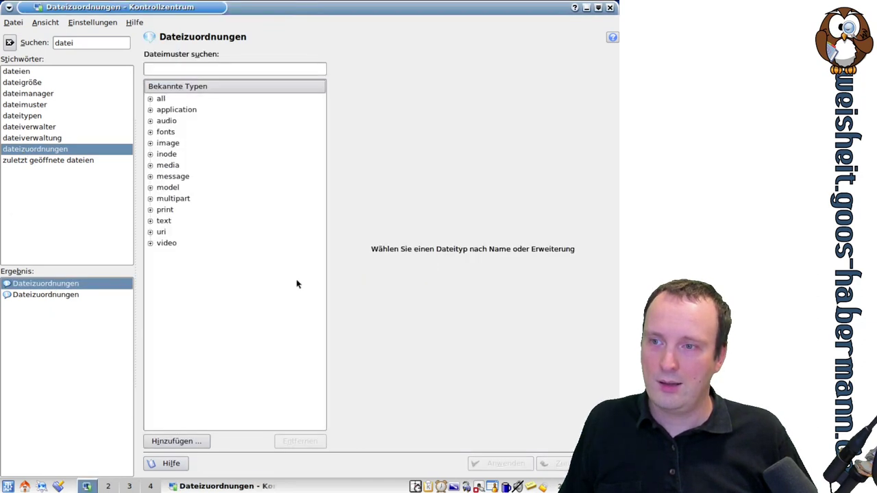
click(39, 295)
click(41, 287)
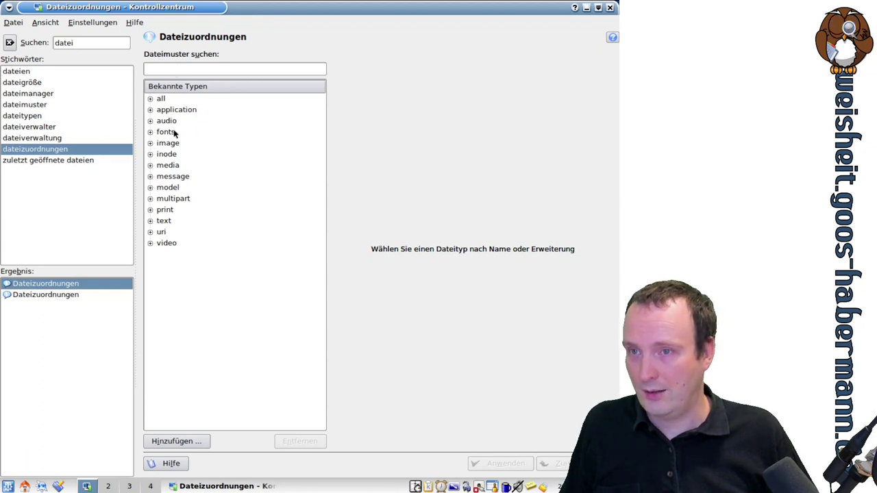
- Expand the audio types and view the ac3 file association
click(150, 120)
scroll(198, 134, down, 2)
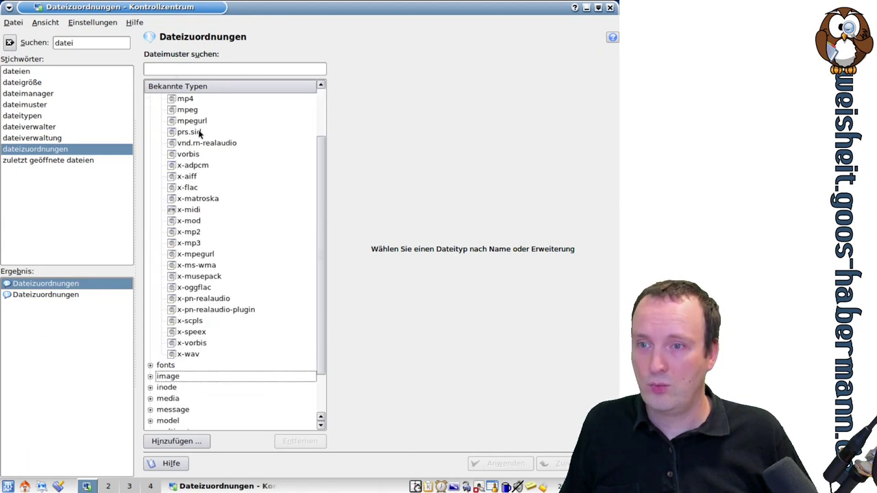
scroll(235, 144, up, 2)
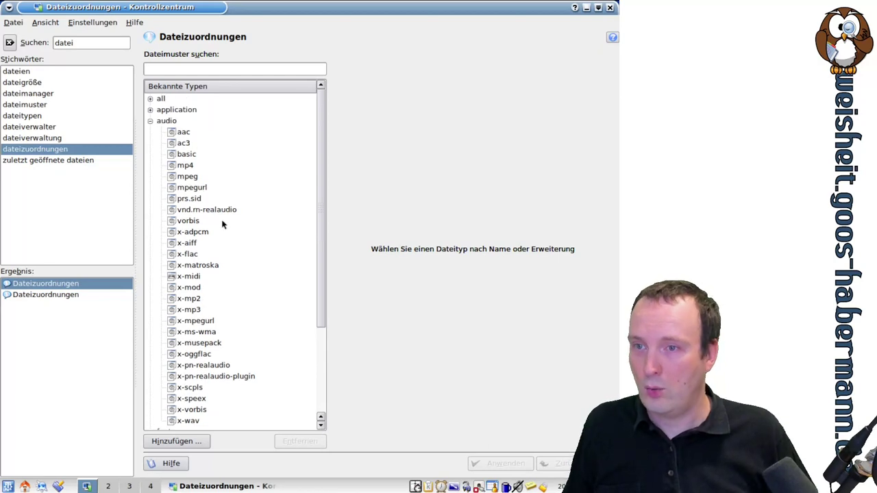
click(183, 144)
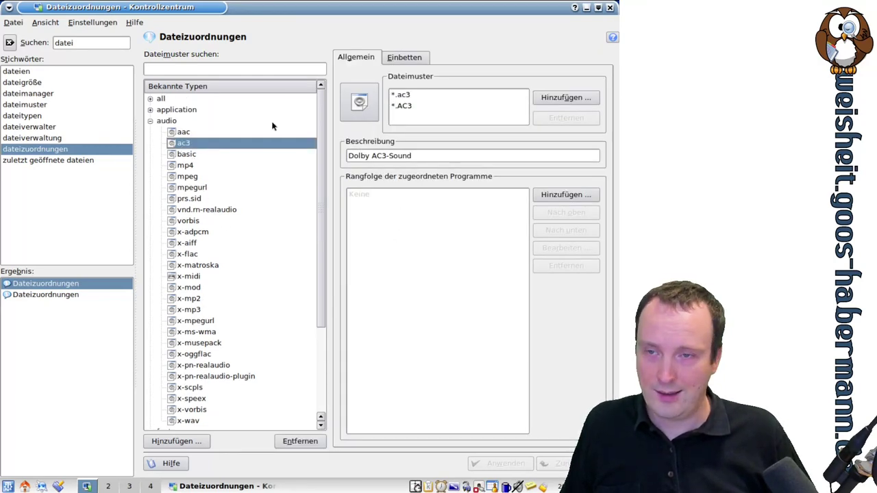
- Filter patterns for mkv, view the x-matroska video association, then close the Control Center
click(199, 69)
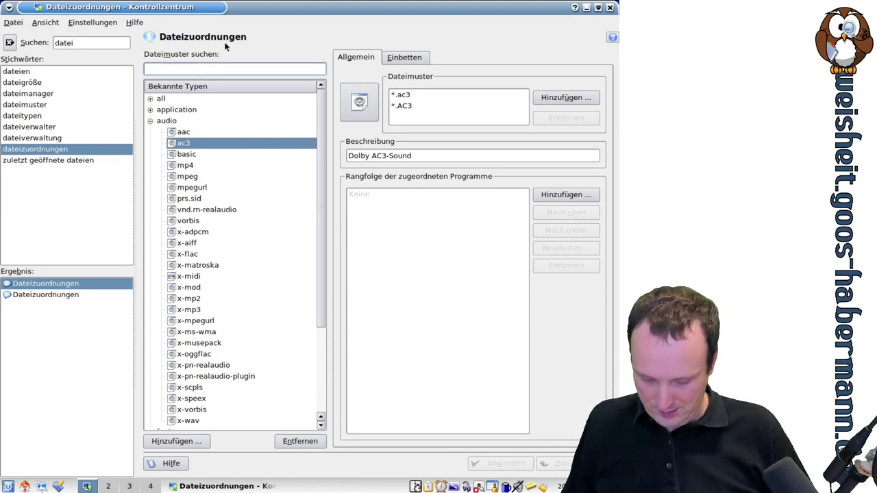
text(m)
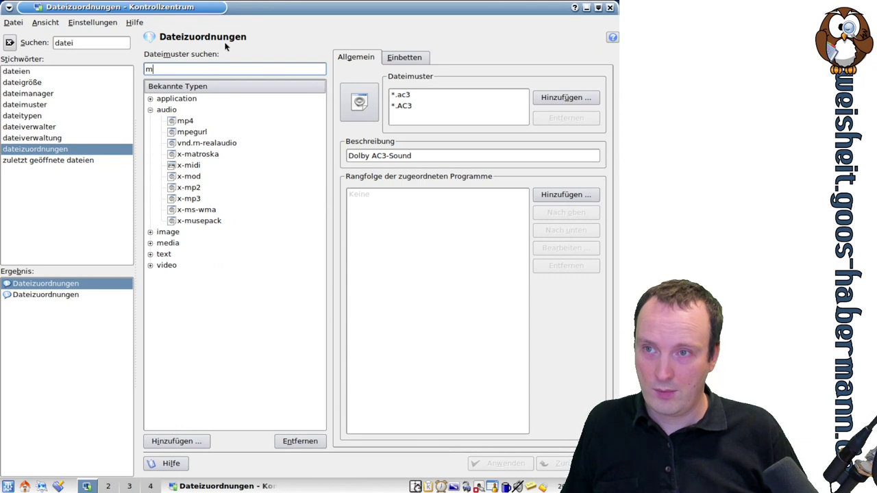
text(kv)
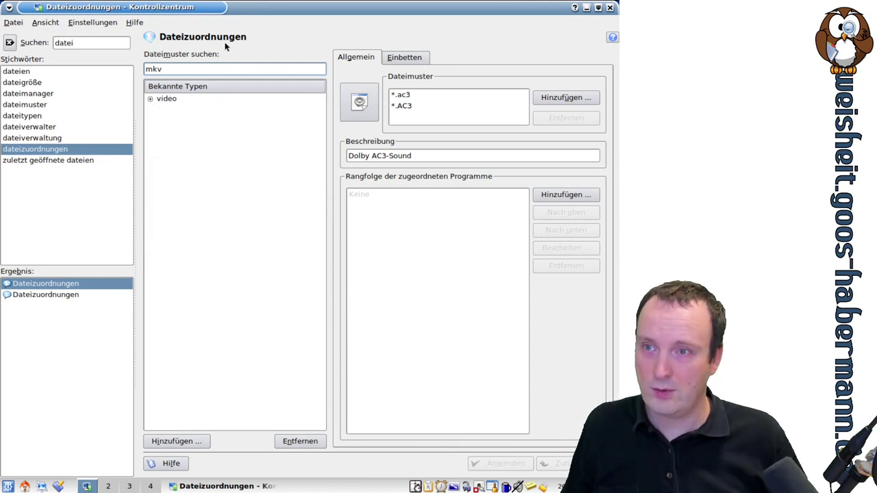
click(150, 99)
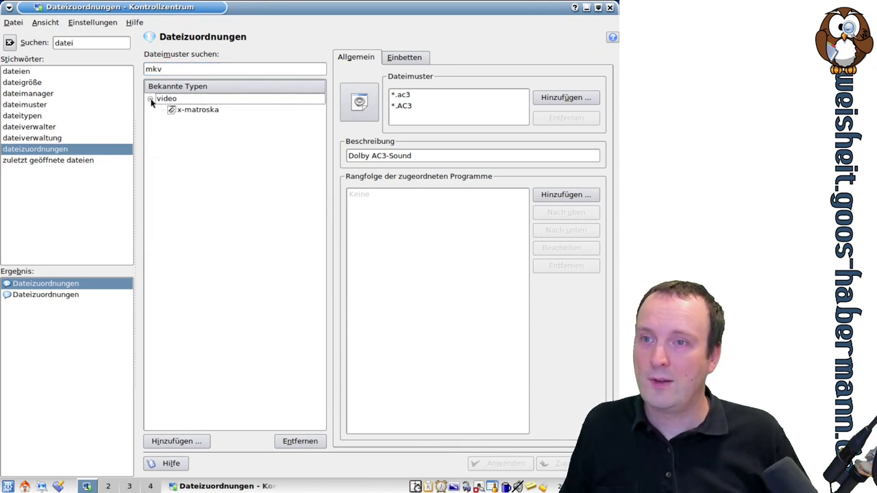
click(192, 110)
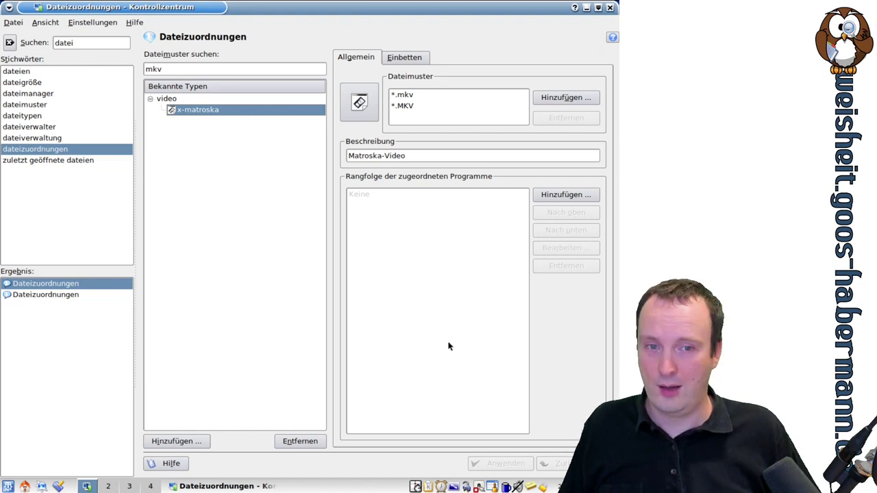
key(alt+F4)
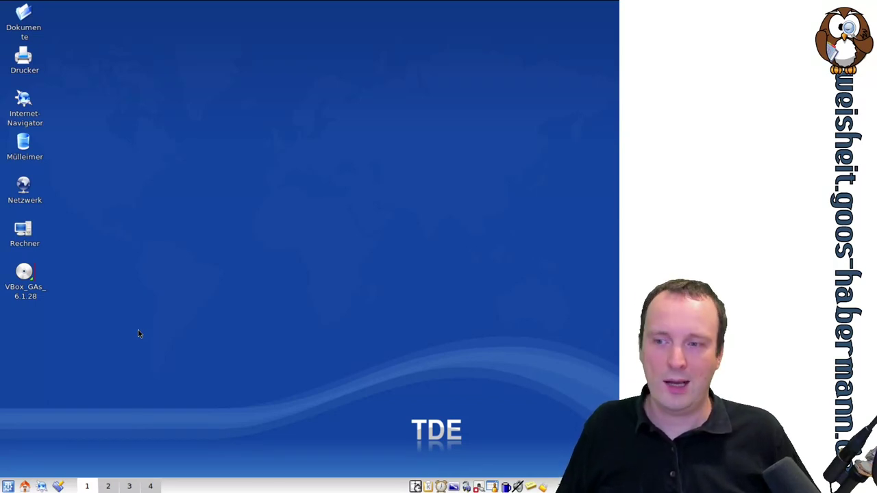
- Relaunch the Trinity-Kontrollzentrum from the TDE menu
click(9, 485)
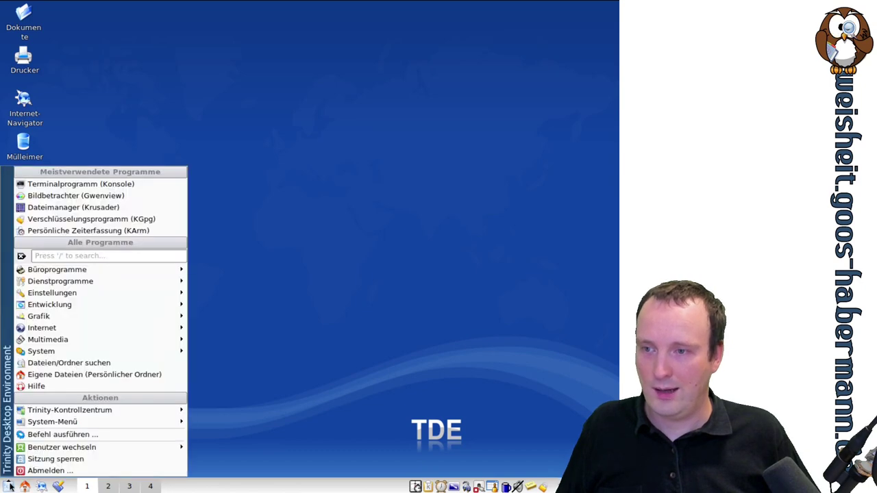
mouse_move(72, 411)
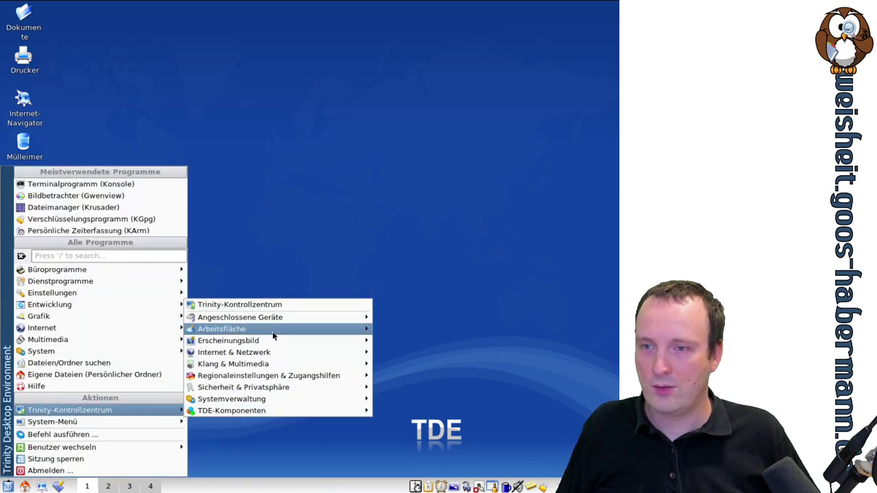
click(277, 305)
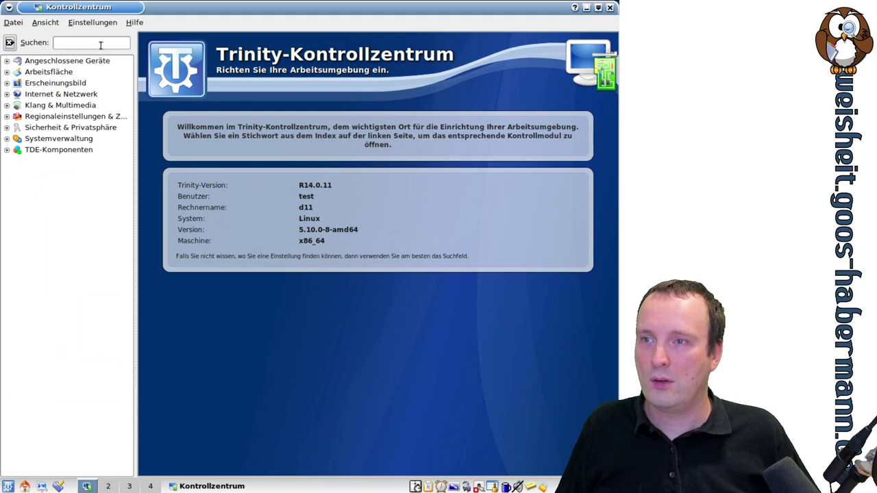
- Search settings for 'speicher' and pick the speichermedien keyword
click(103, 44)
text(speicher)
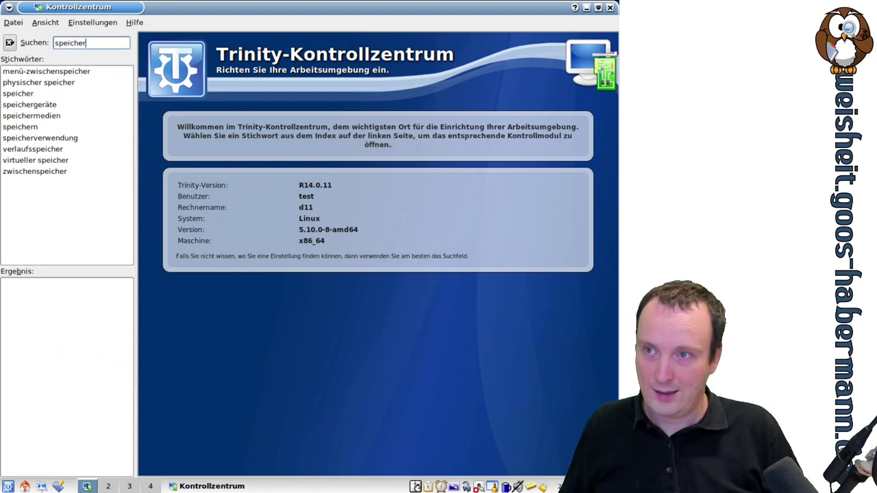
click(47, 115)
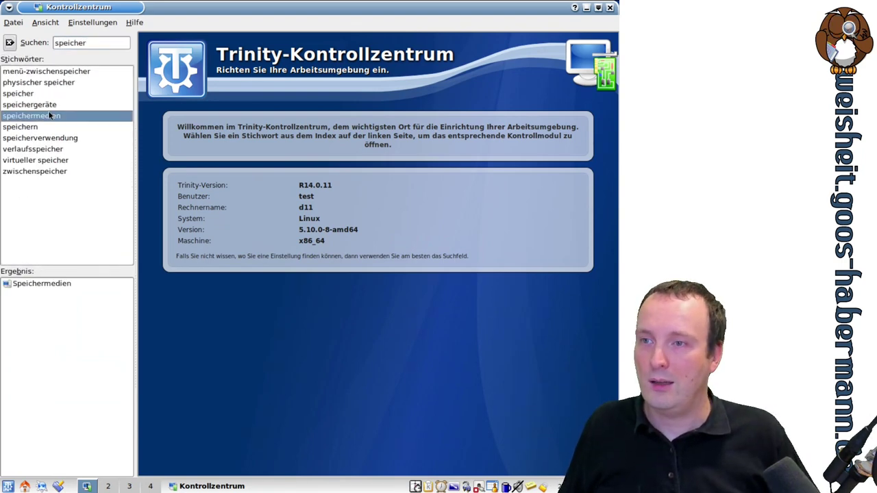
- Open Speichermedien and inspect the 'Daten-CD mit K3b erstellen' and Decrypt actions
click(50, 284)
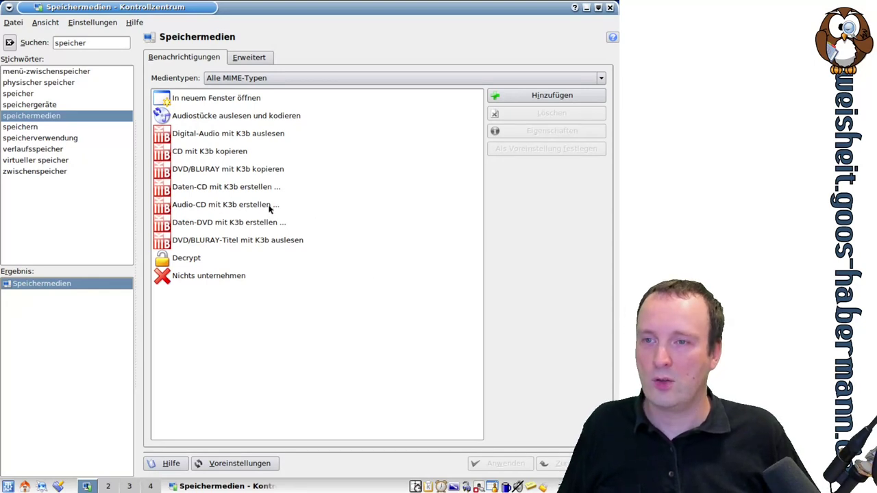
click(191, 189)
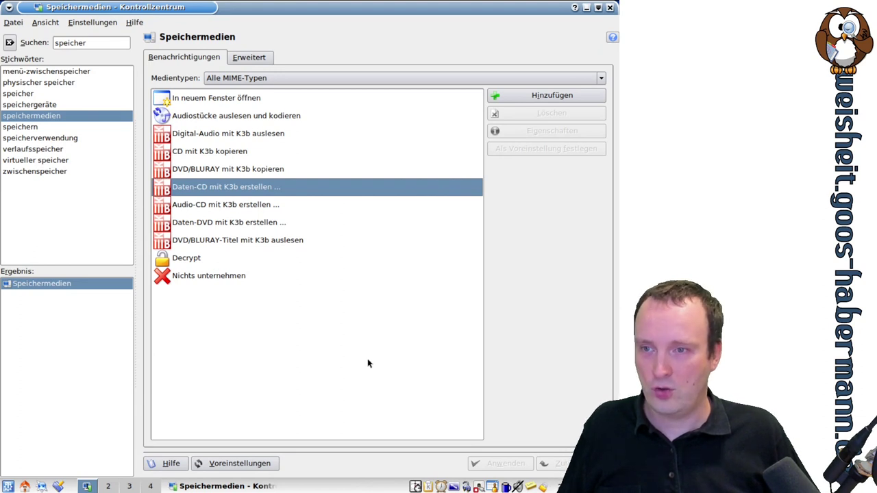
click(206, 258)
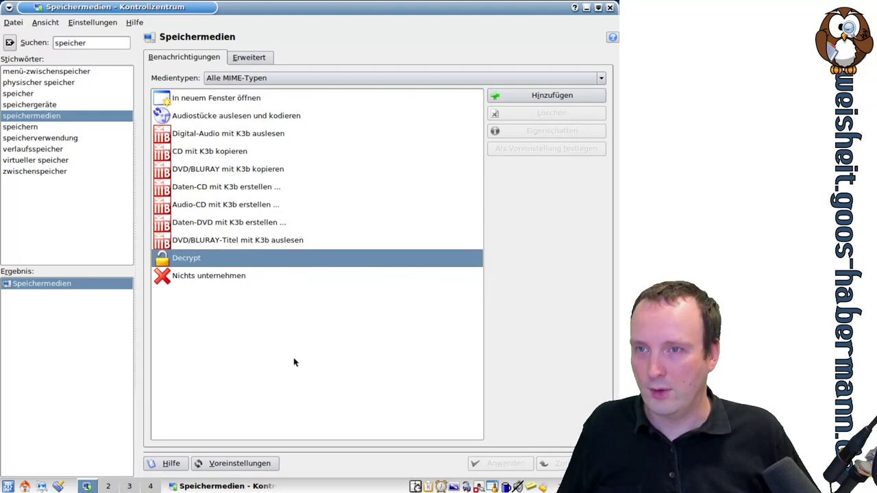
- Add a new action for unmounted removable drives named UBS-Stick-Backup
click(555, 95)
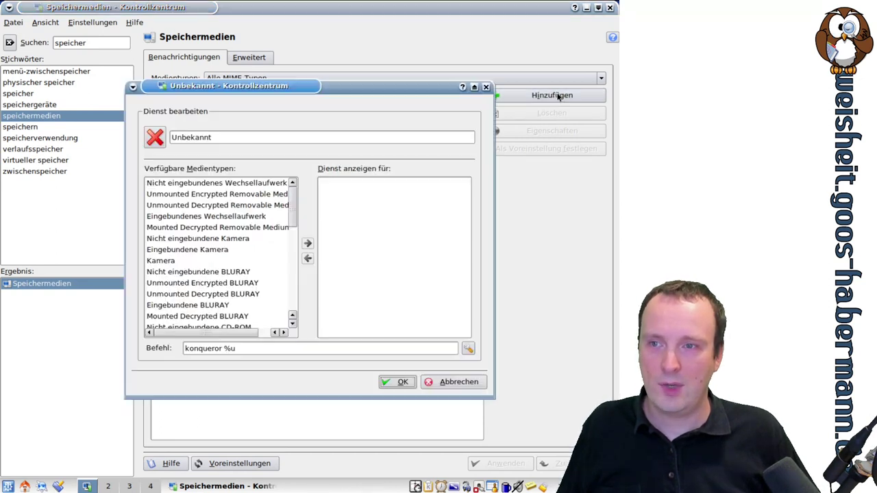
click(193, 183)
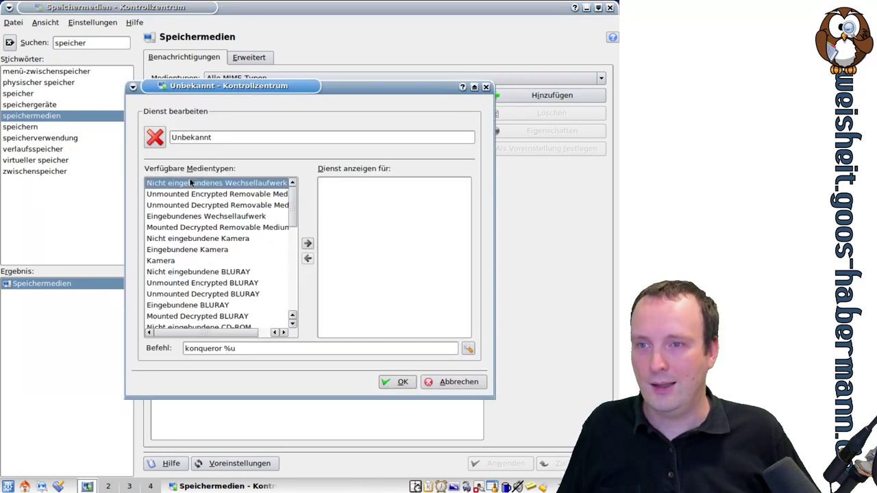
double_click(264, 137)
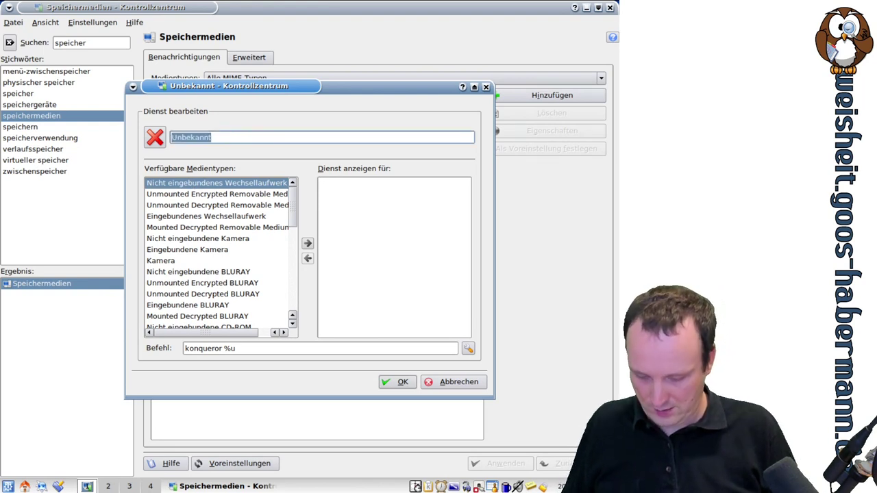
text(UBS-Sti)
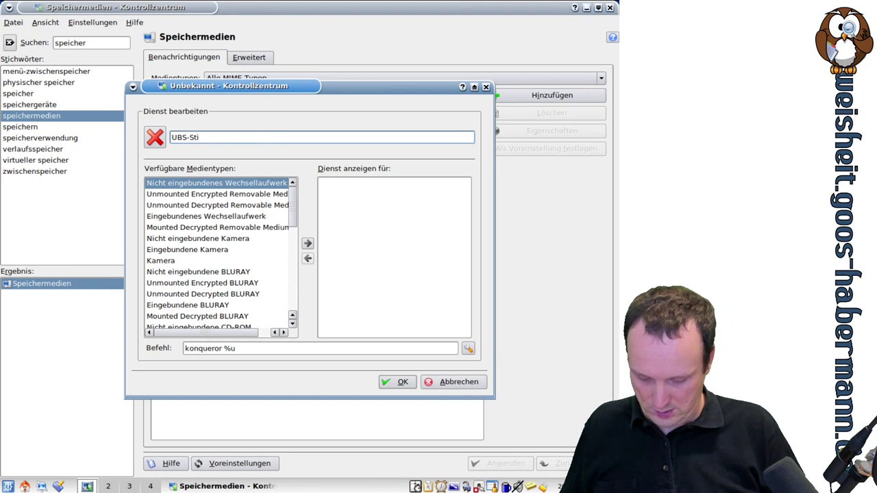
text(ck-Backup)
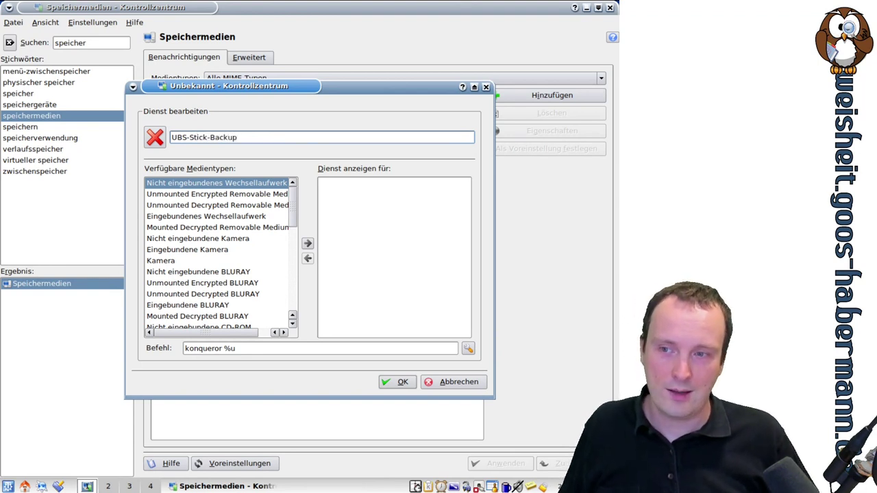
- Set its command to /bin/meinBackup-Skript.sh %u and confirm the action
double_click(221, 350)
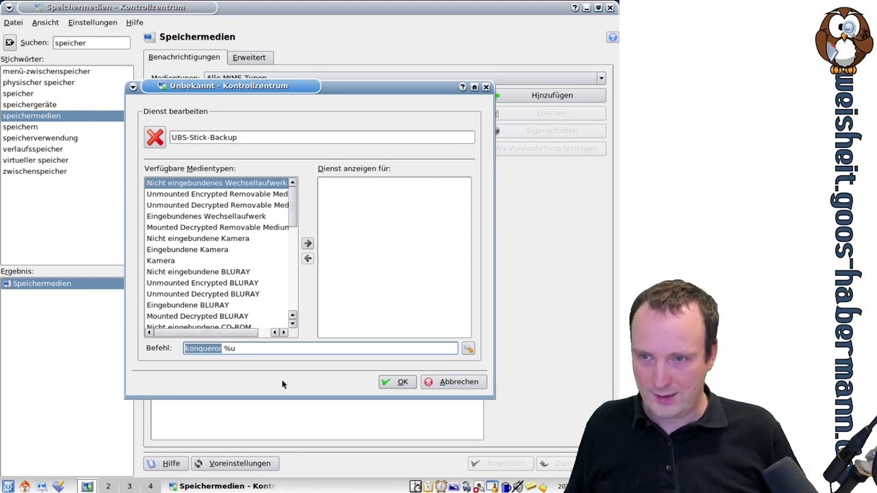
text(/bin)
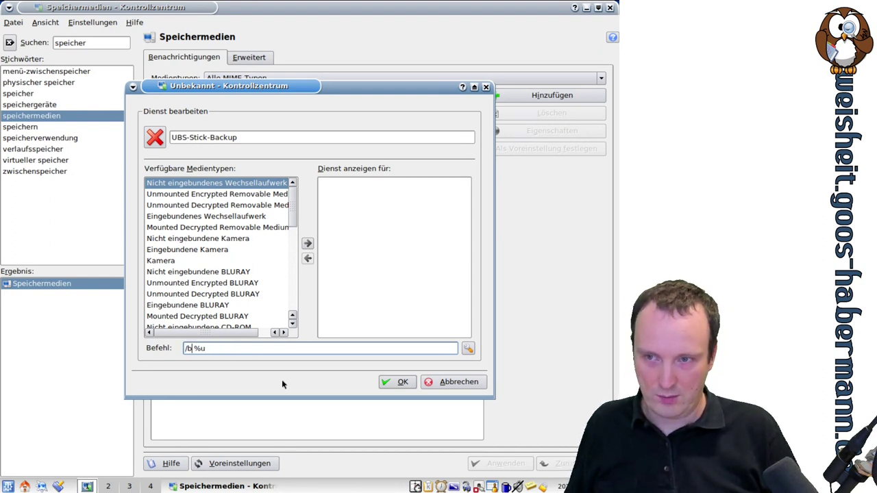
text(/meinB)
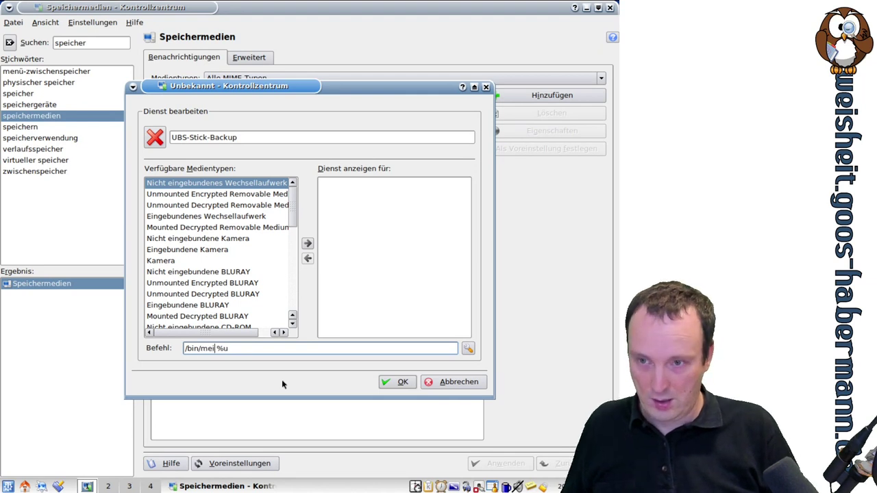
text(ackup-Sk)
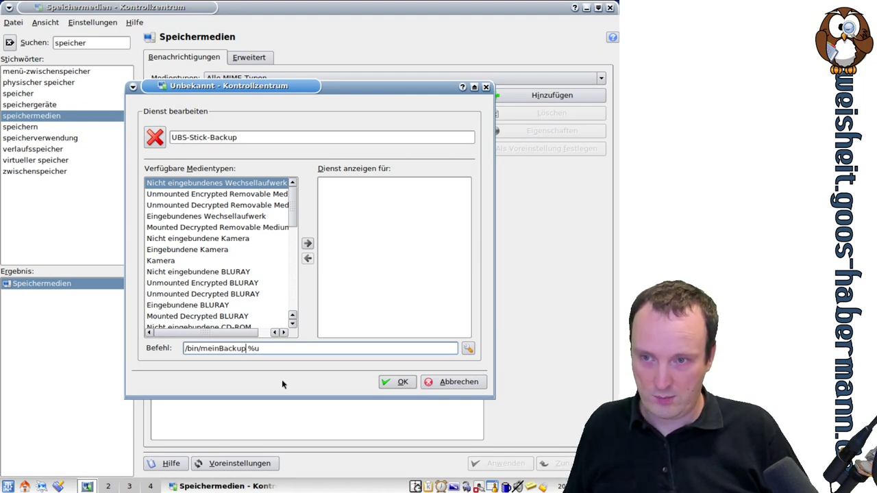
text(ript.sh)
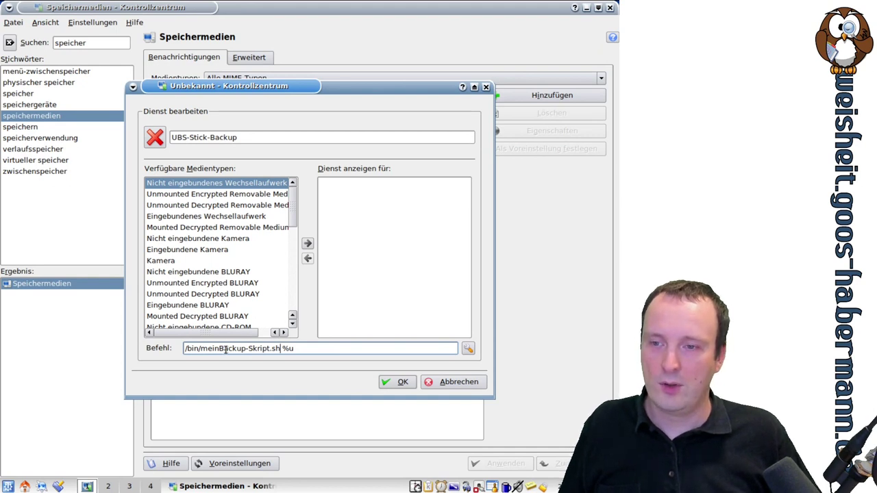
double_click(287, 348)
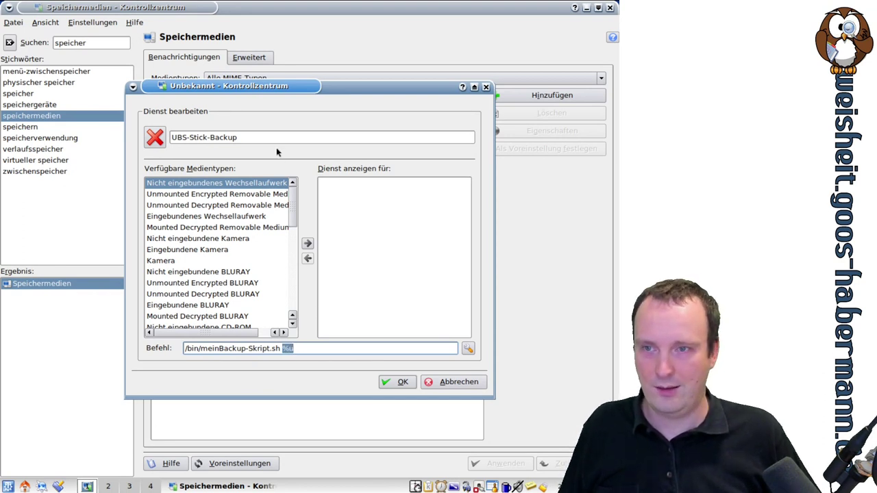
click(302, 348)
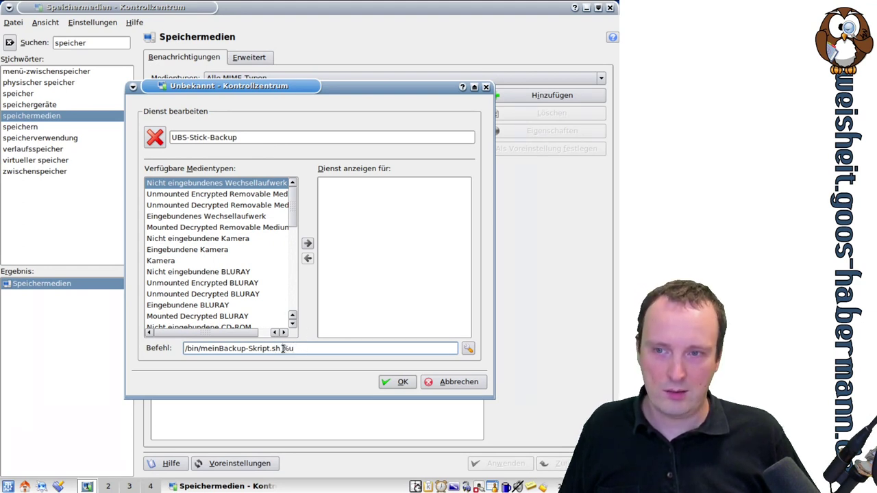
double_click(283, 348)
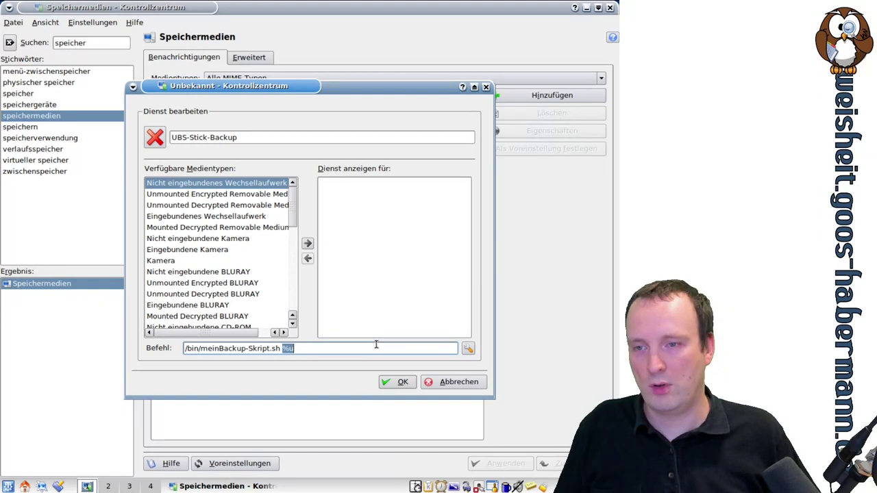
click(401, 381)
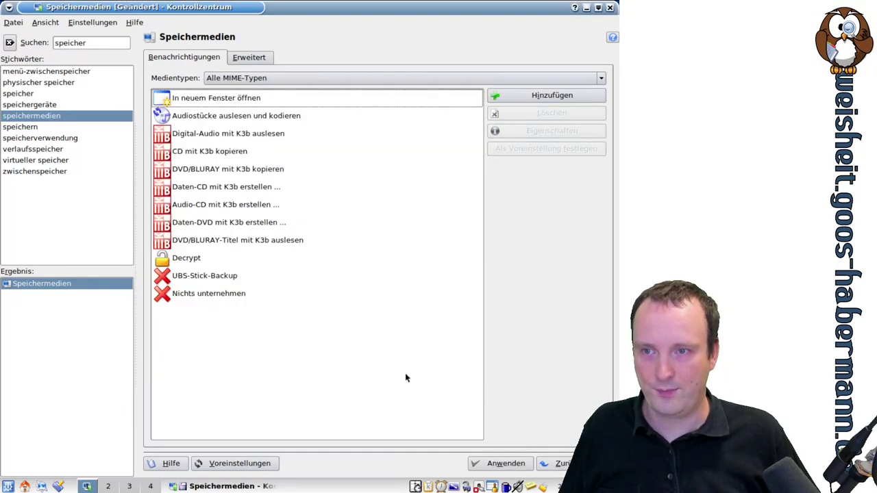
- Apply the Speichermedien settings with UBS-Stick-Backup and close the Kontrollzentrum
click(226, 277)
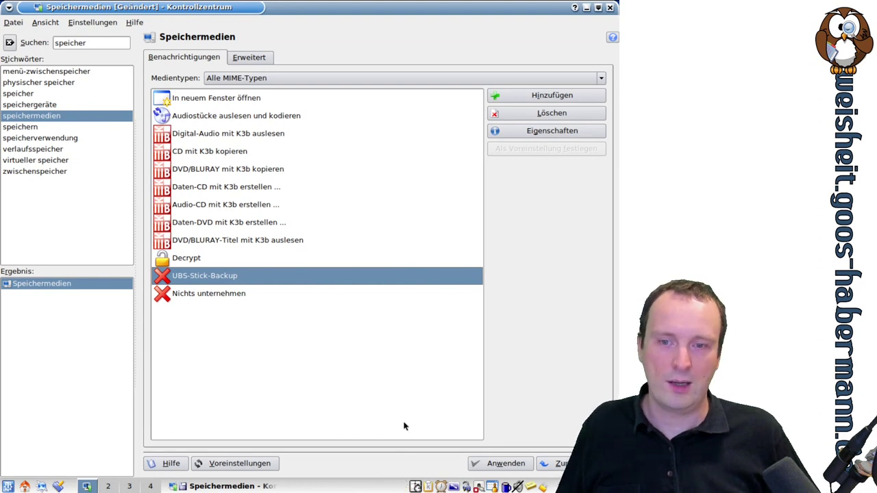
click(508, 464)
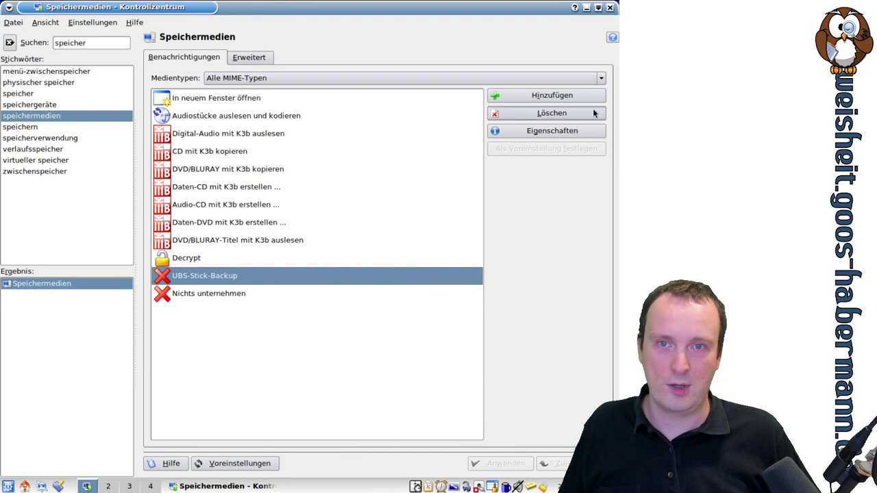
click(610, 8)
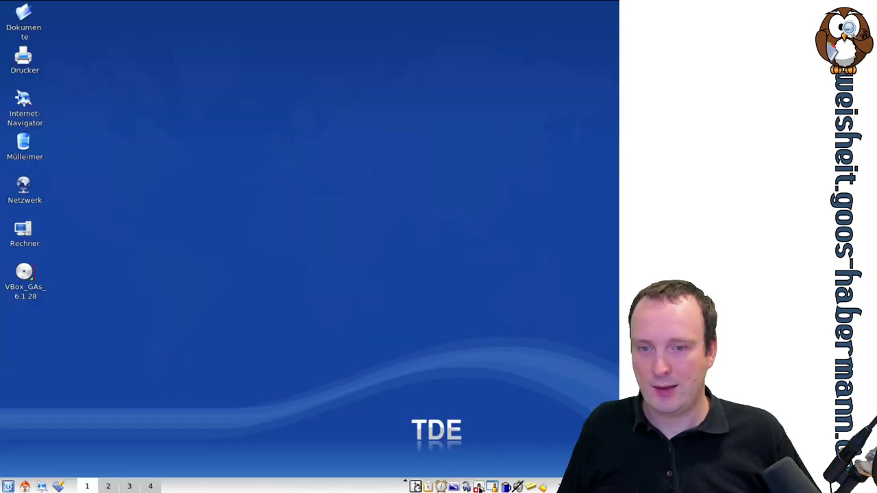
click(478, 485)
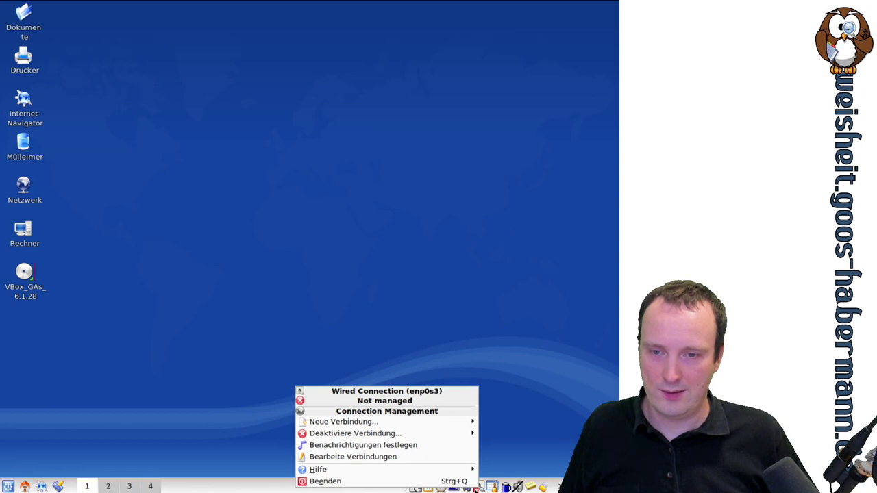
mouse_move(364, 438)
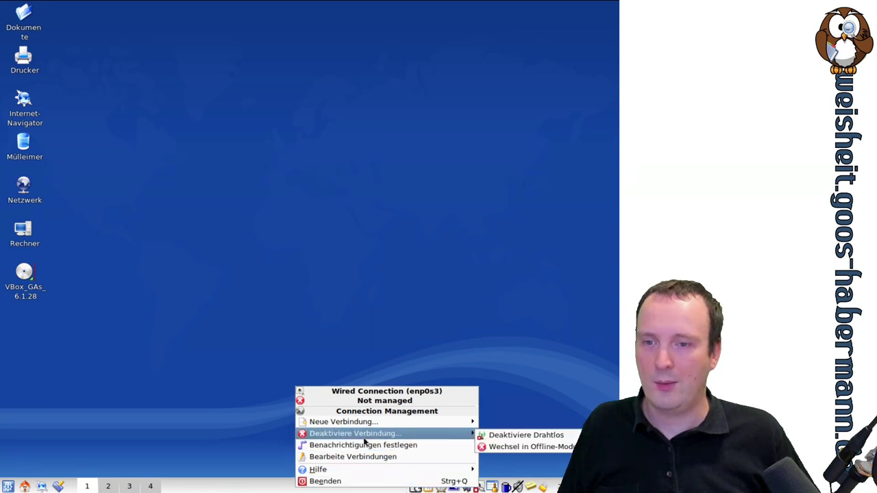
mouse_move(338, 425)
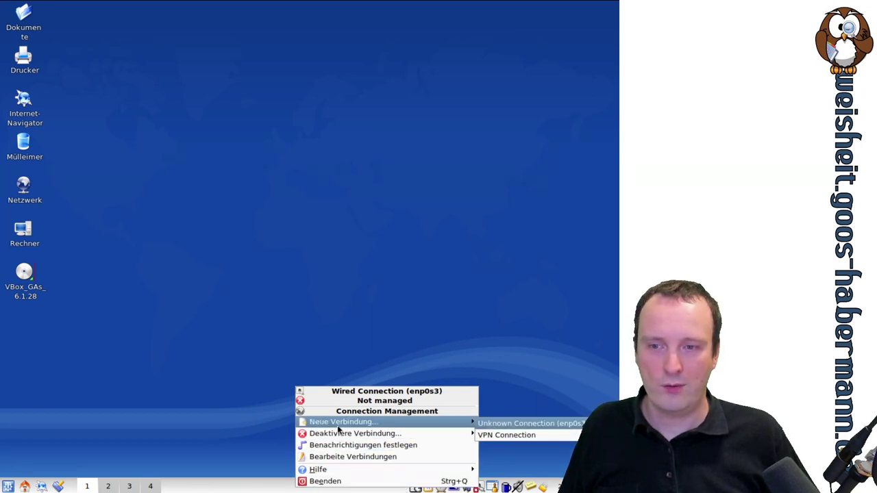
click(509, 426)
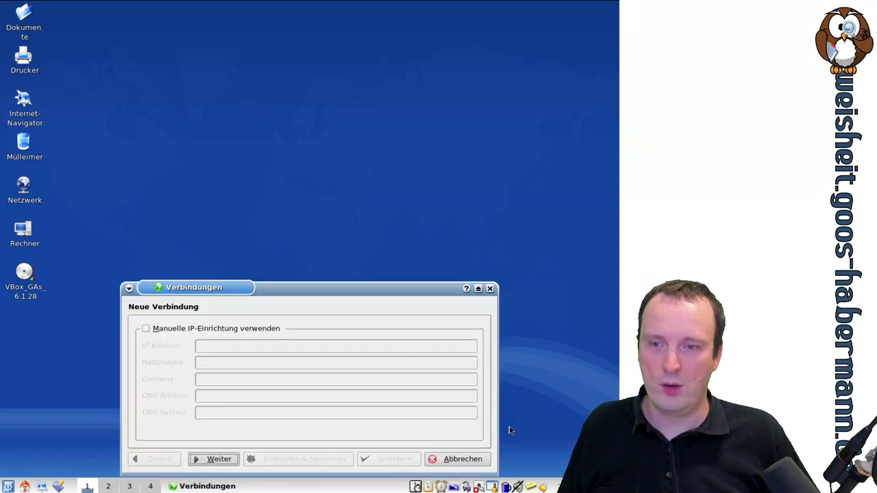
drag(261, 291, 268, 142)
click(182, 186)
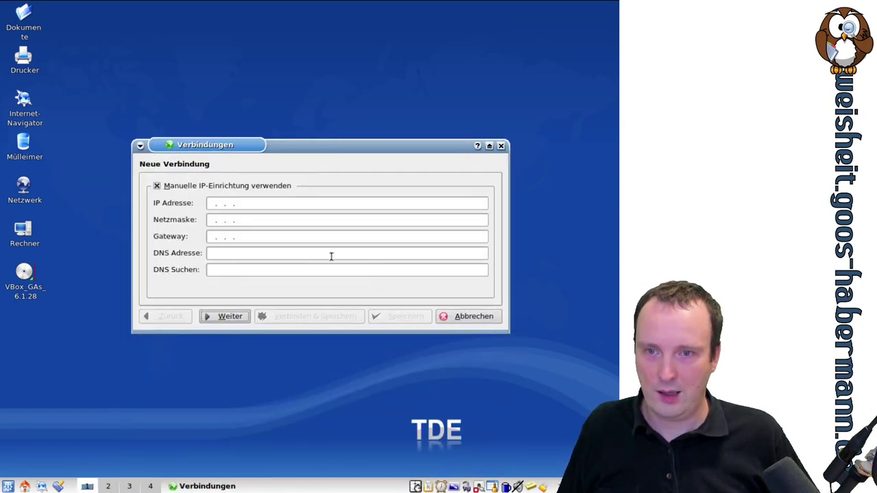
click(460, 318)
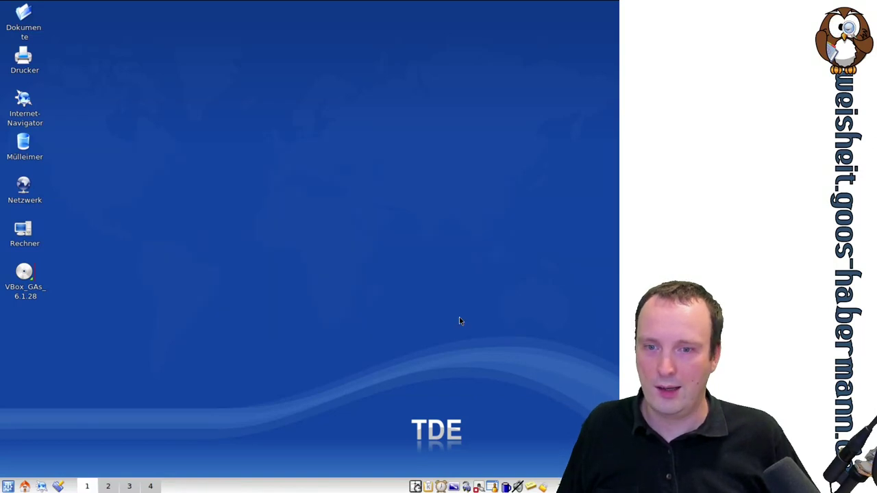
- Open and close the network manager tray menu
click(482, 486)
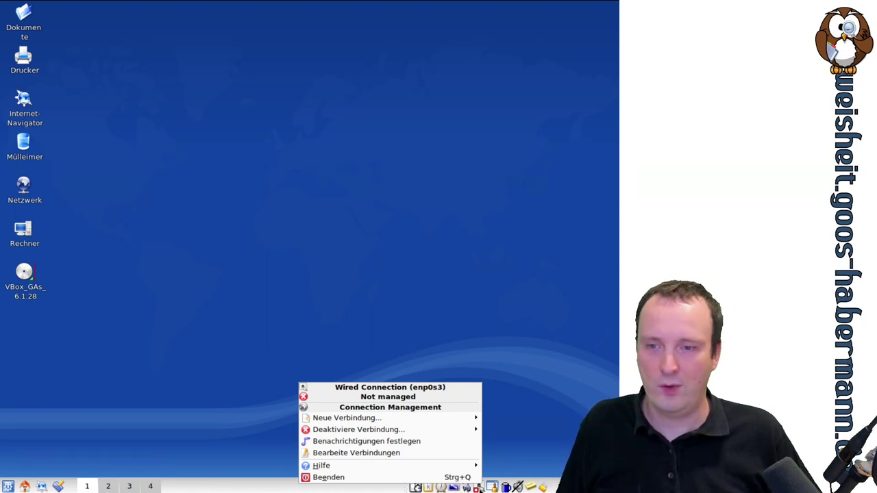
click(518, 431)
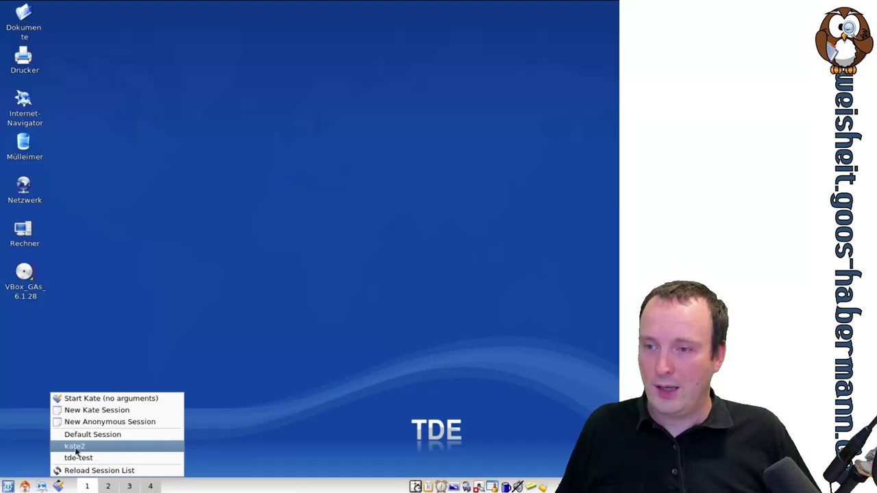
- Start Kate's kate2 session and remove its window border, dismissing the notice
click(77, 447)
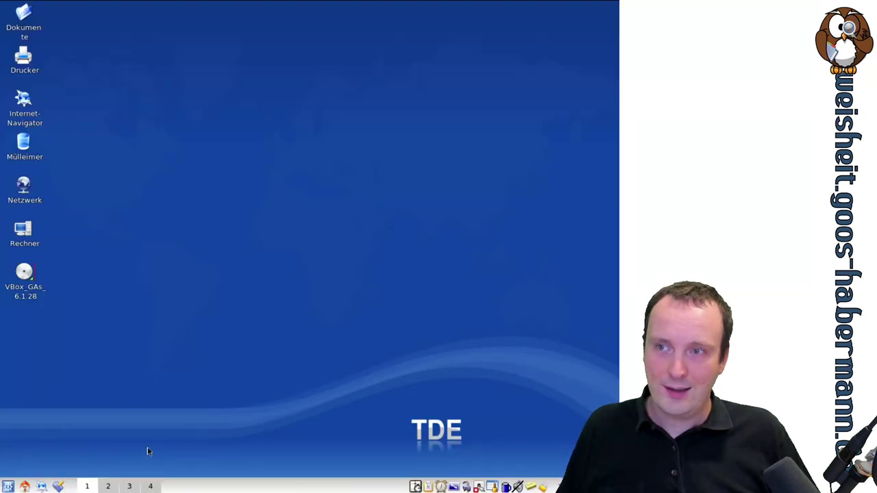
drag(82, 8, 208, 66)
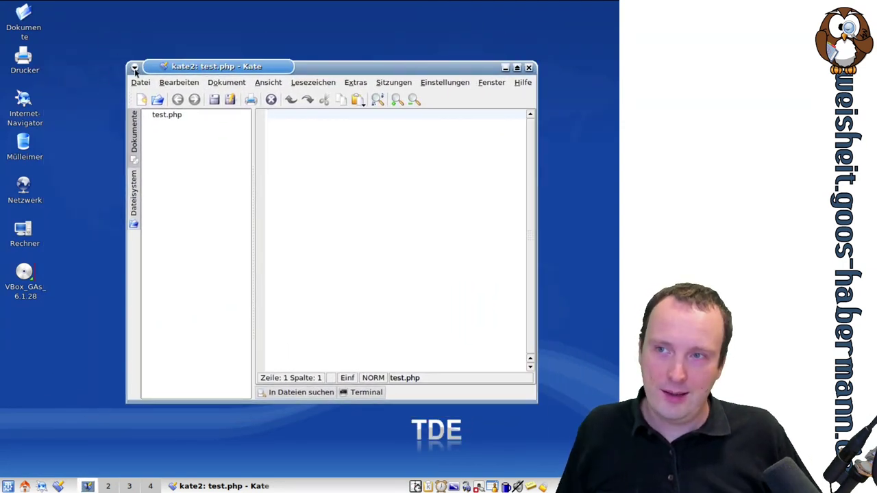
click(135, 68)
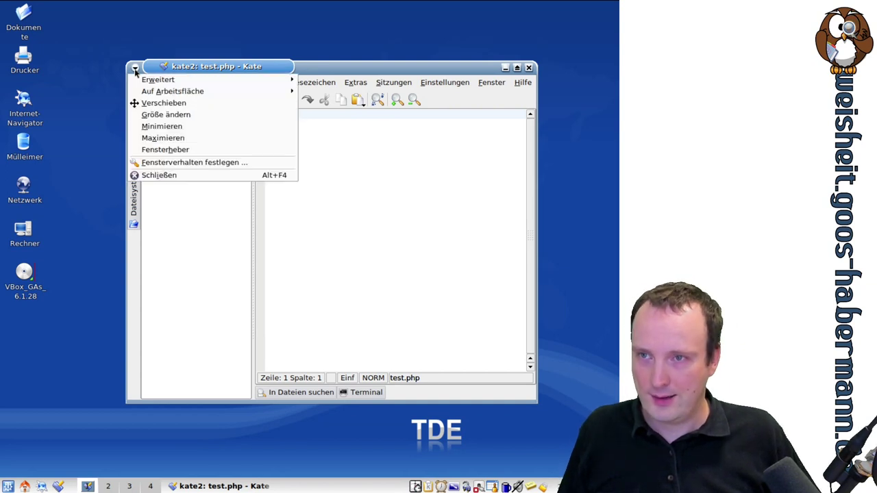
mouse_move(139, 80)
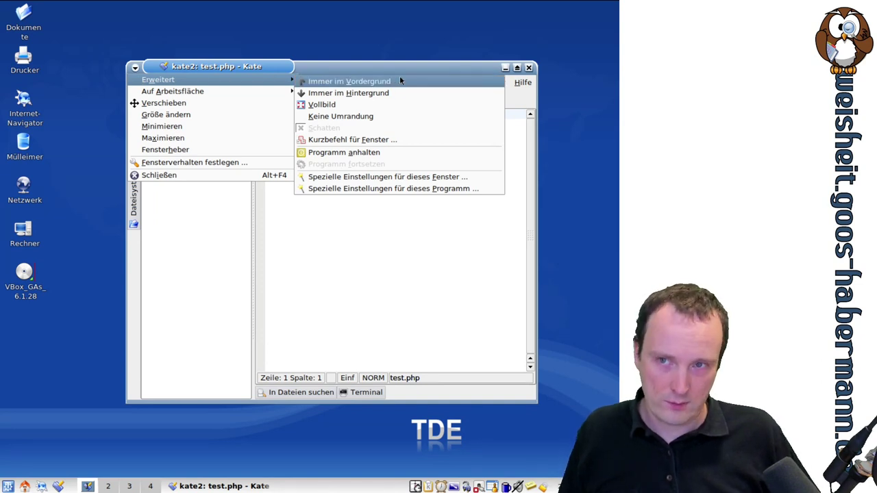
click(341, 118)
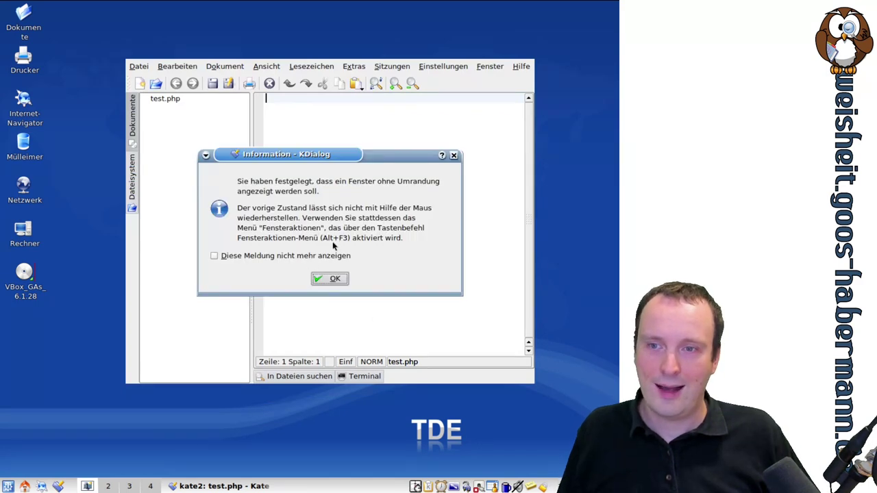
click(333, 278)
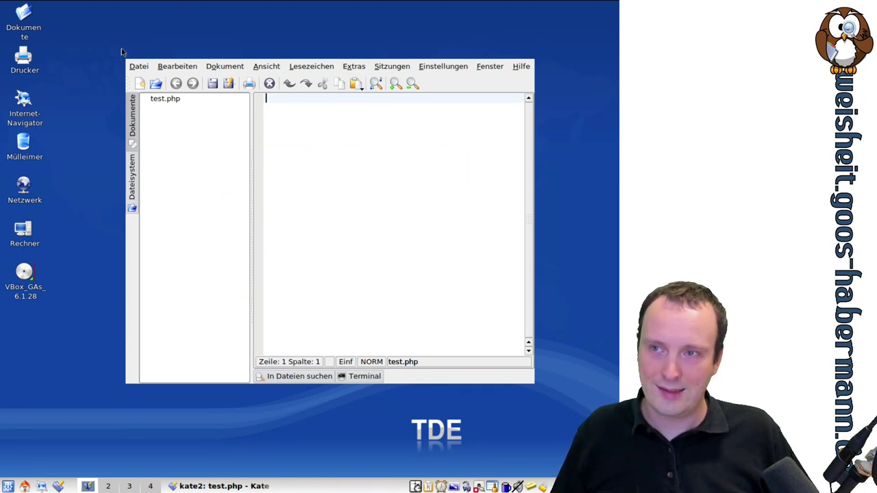
- Restore the Kate window's border via Alt+F3 and reopen the Erweitert window options
key(alt+F3)
mouse_move(234, 64)
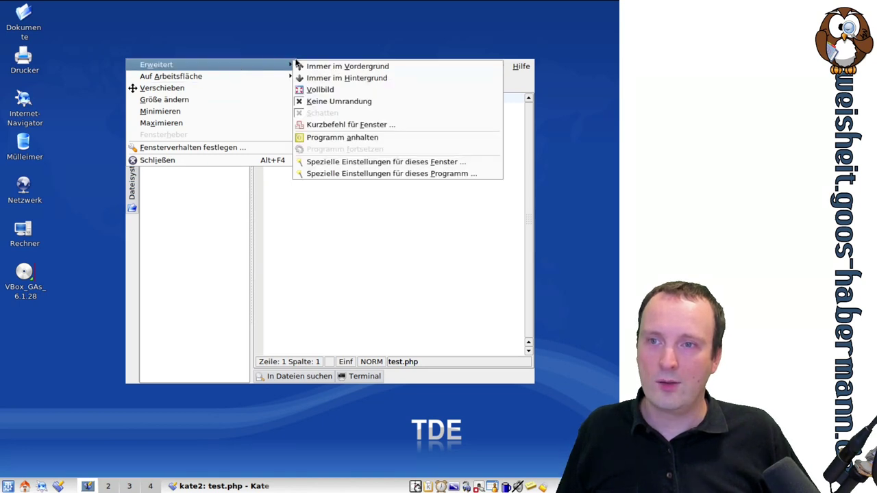
click(326, 101)
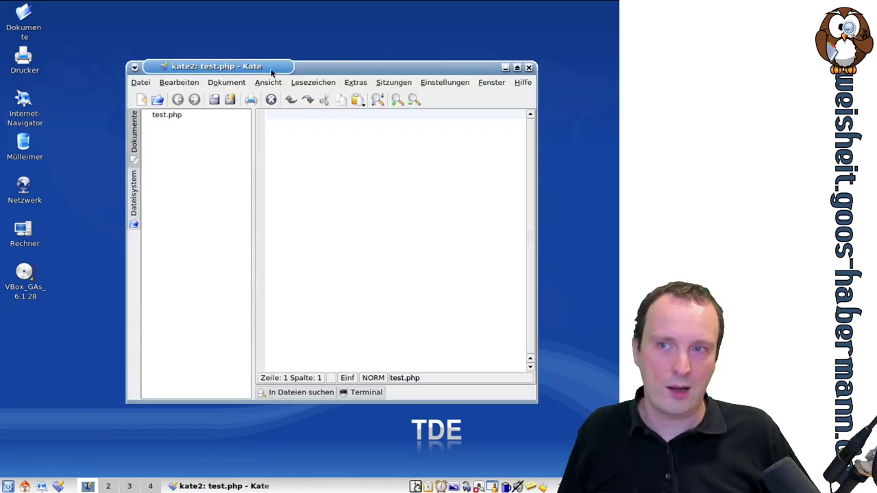
drag(273, 69, 256, 81)
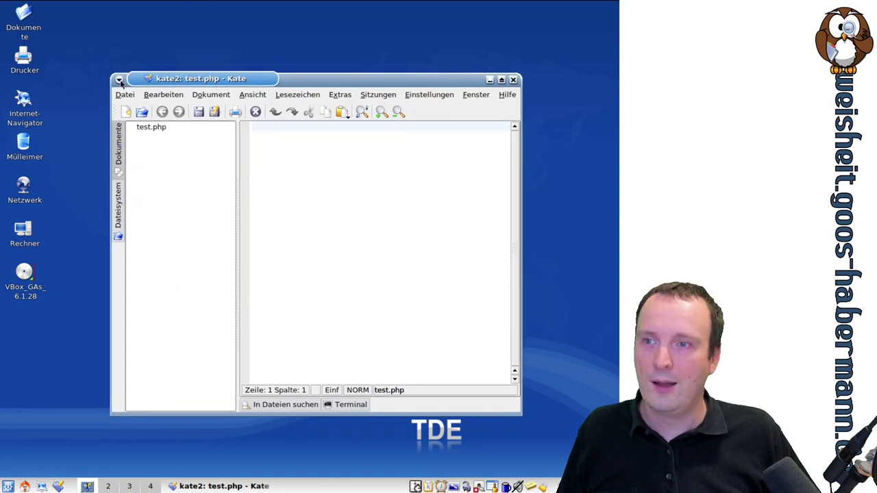
click(119, 80)
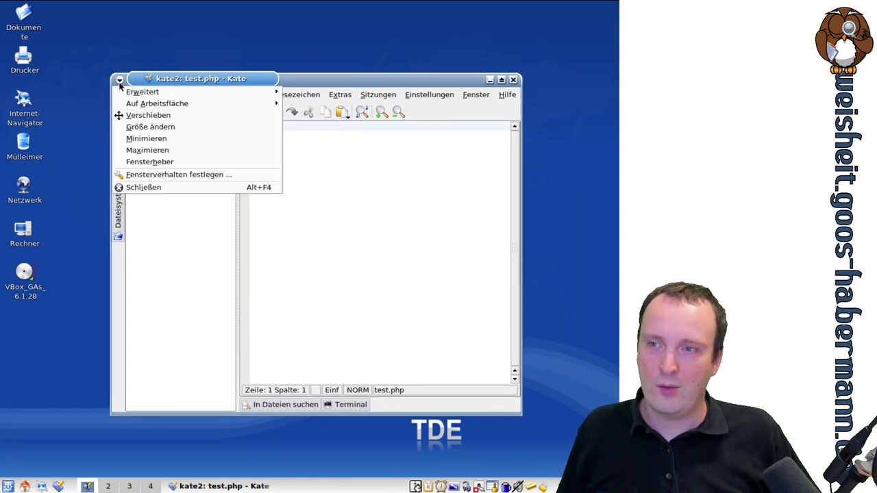
mouse_move(124, 91)
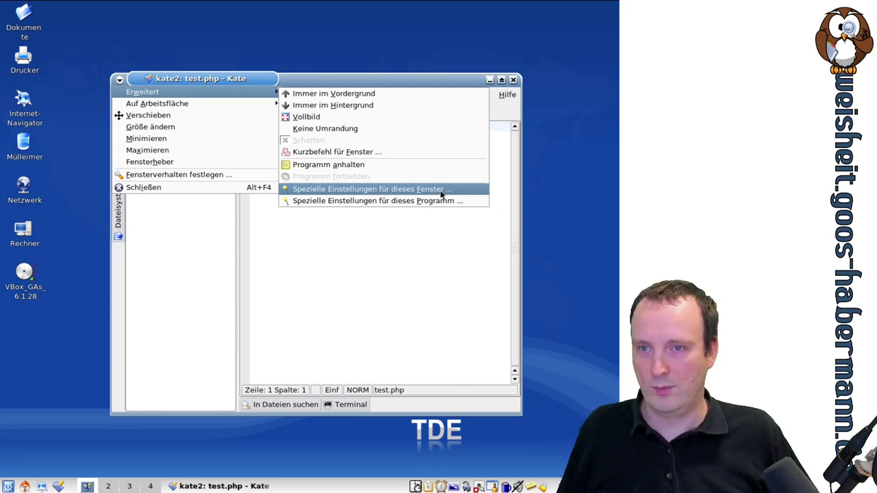
- Add a window rule forcing Kate's position to 133,137 and save it
click(442, 194)
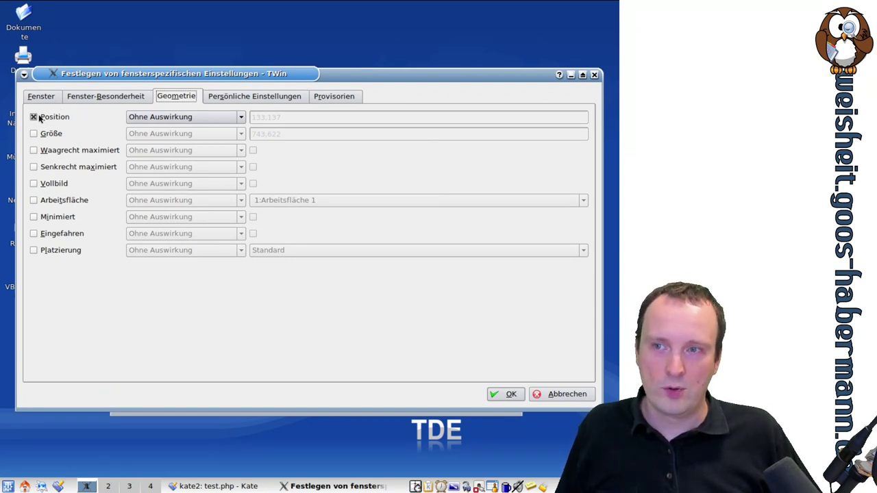
click(184, 121)
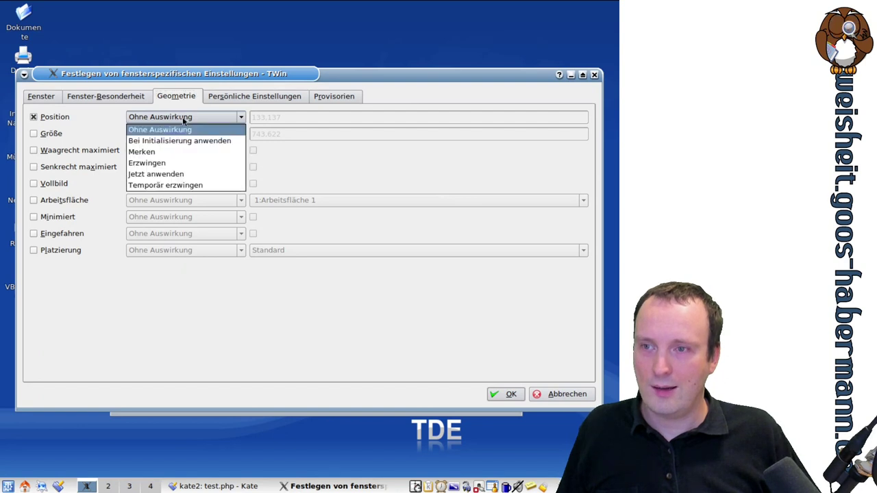
click(176, 164)
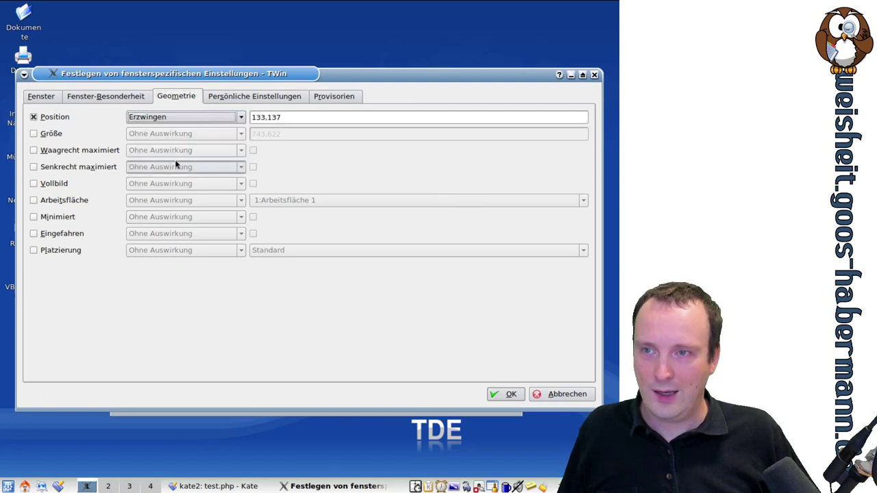
click(510, 395)
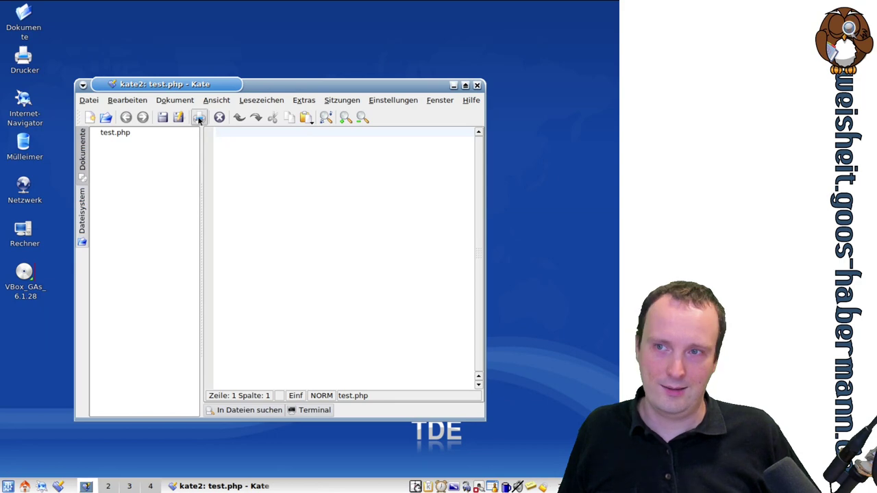
- Roll Kate up and back down, resize it wider and shorter, and open its operations menu
double_click(243, 90)
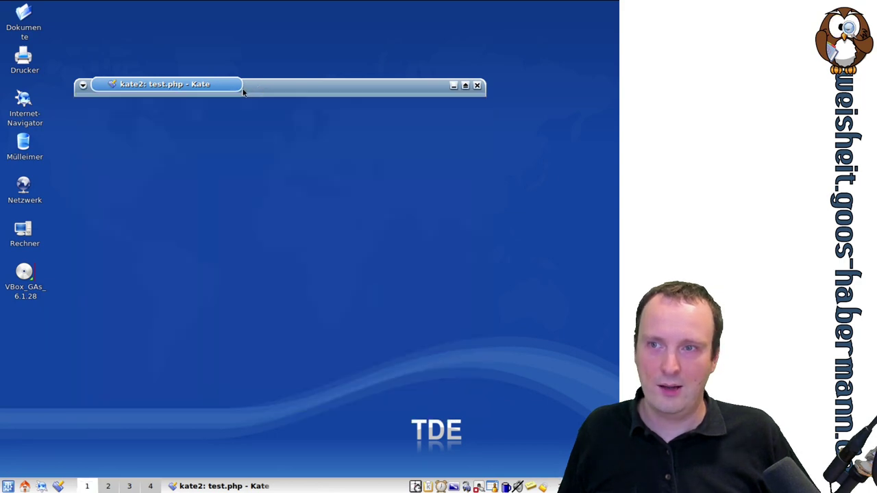
double_click(246, 90)
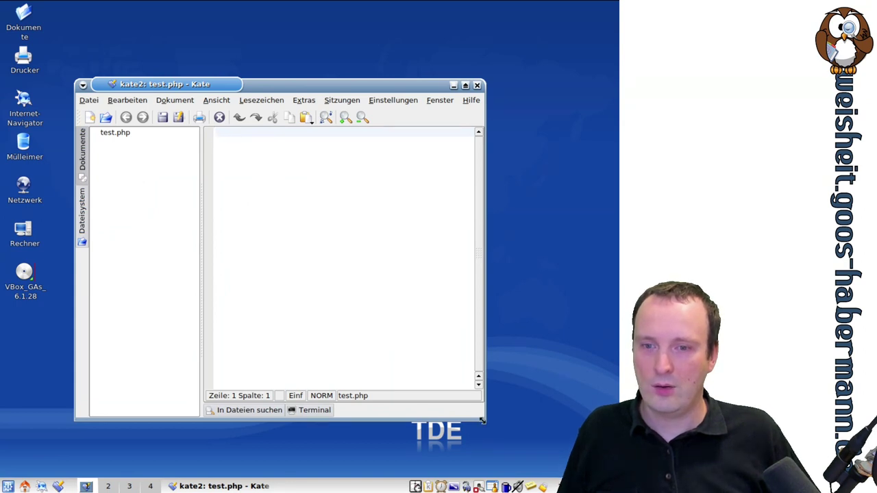
drag(483, 420, 502, 388)
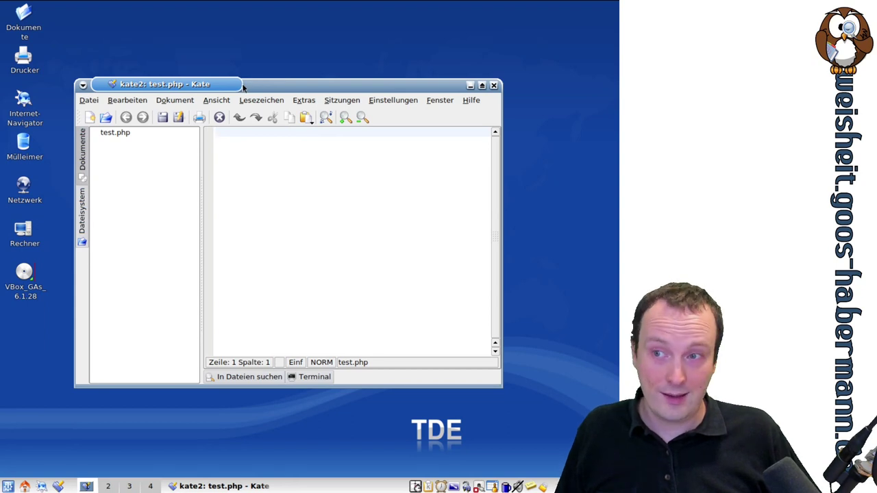
click(83, 86)
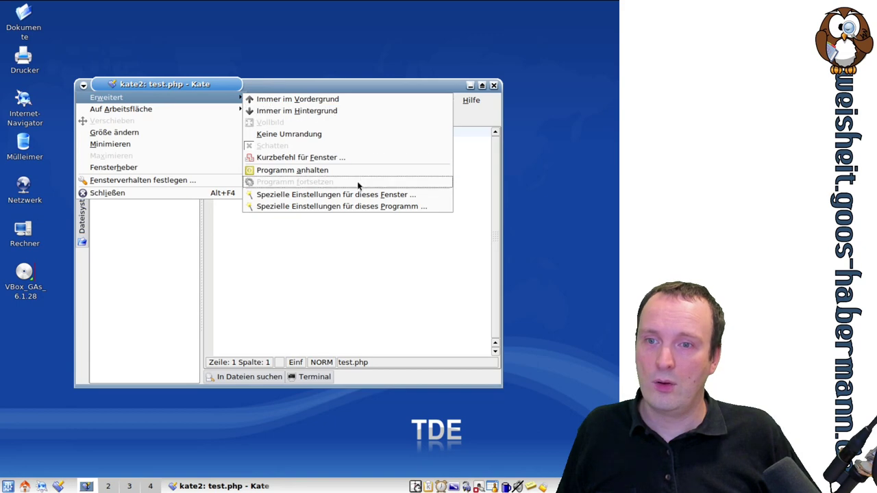
- Untick the forced Position rule for Kate, confirm, and drag the window to check it moves freely
click(357, 197)
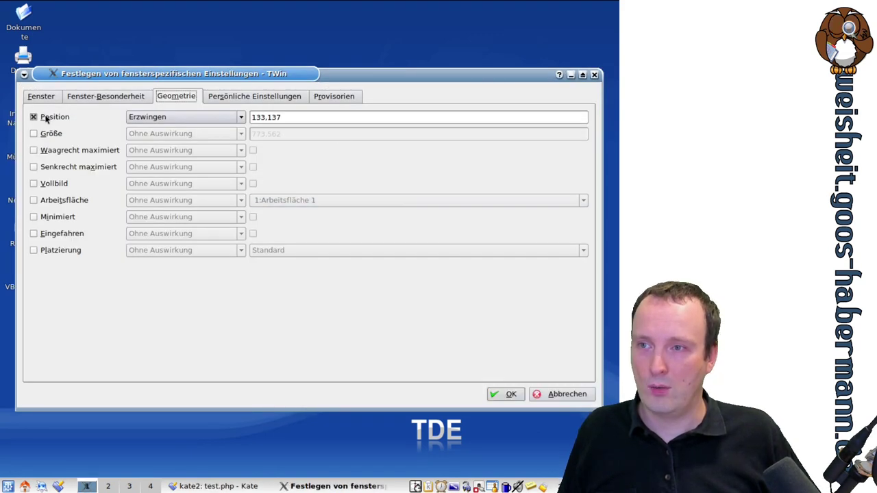
click(44, 117)
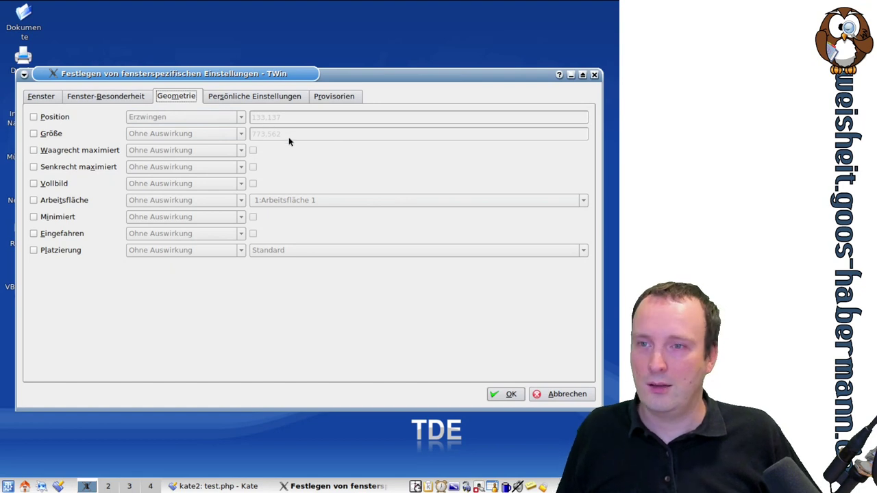
click(508, 394)
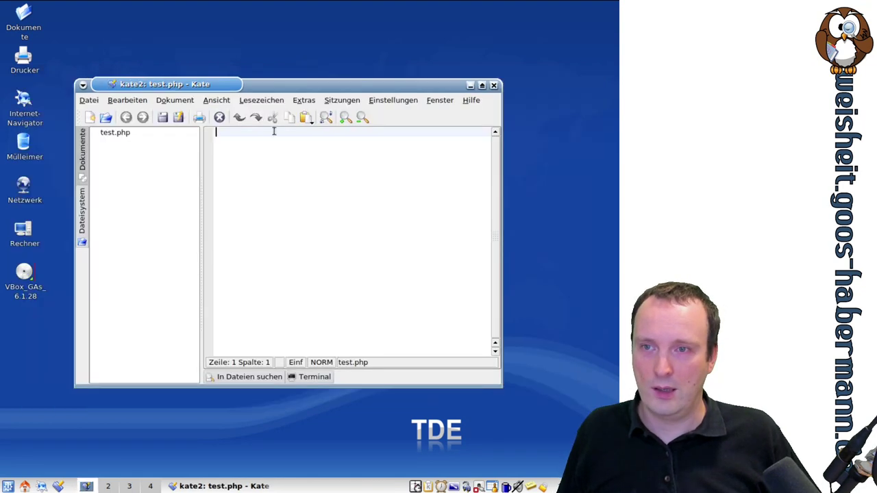
drag(229, 87, 253, 88)
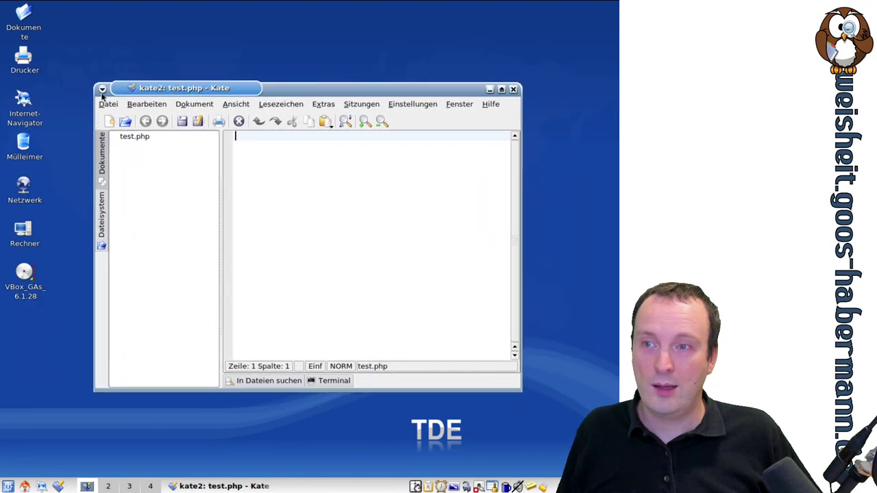
- Reopen Kate's special window settings and look over the personal and Geometrie tabs
click(102, 89)
mouse_move(205, 103)
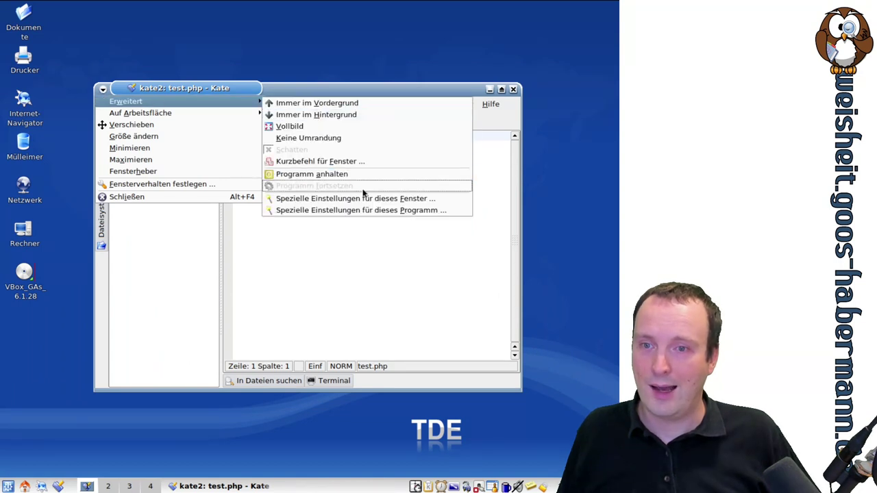
click(393, 198)
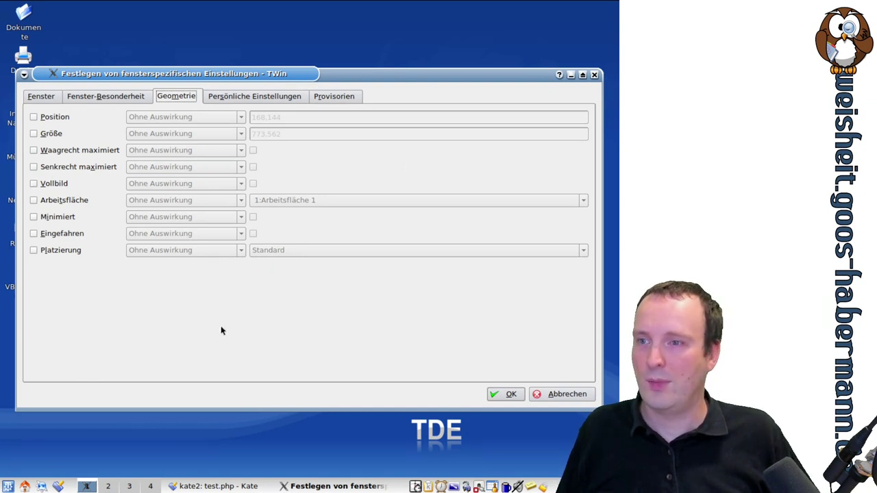
click(246, 98)
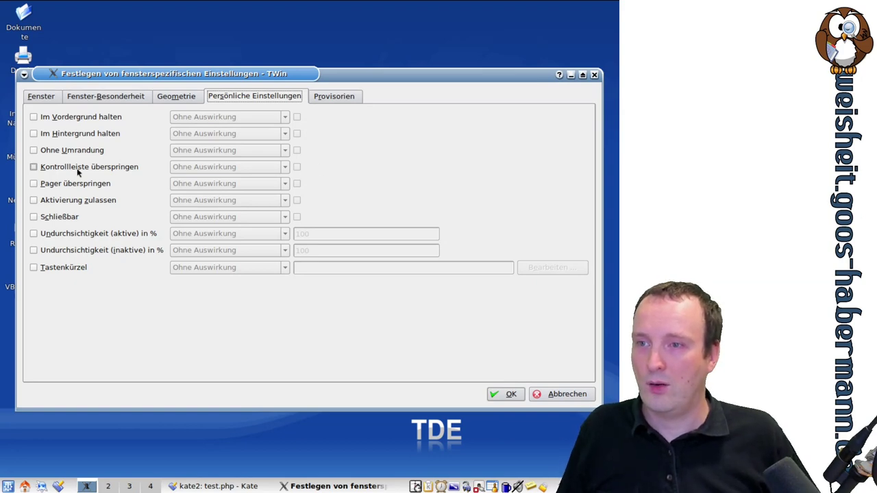
drag(469, 79, 485, 67)
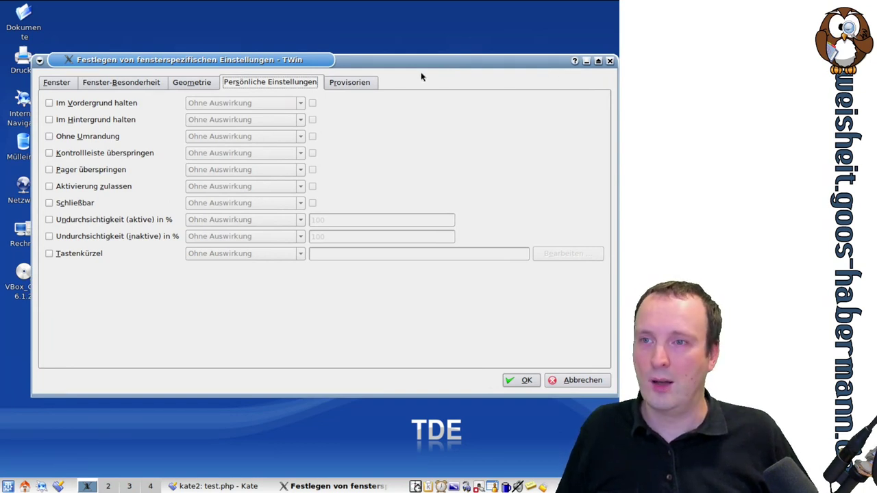
click(192, 82)
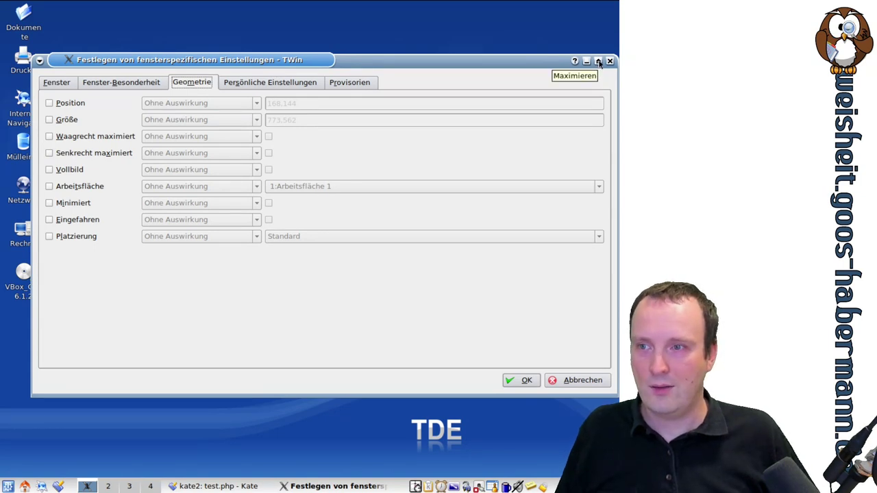
- Maximize the window-specific settings window to fill the screen
click(598, 62)
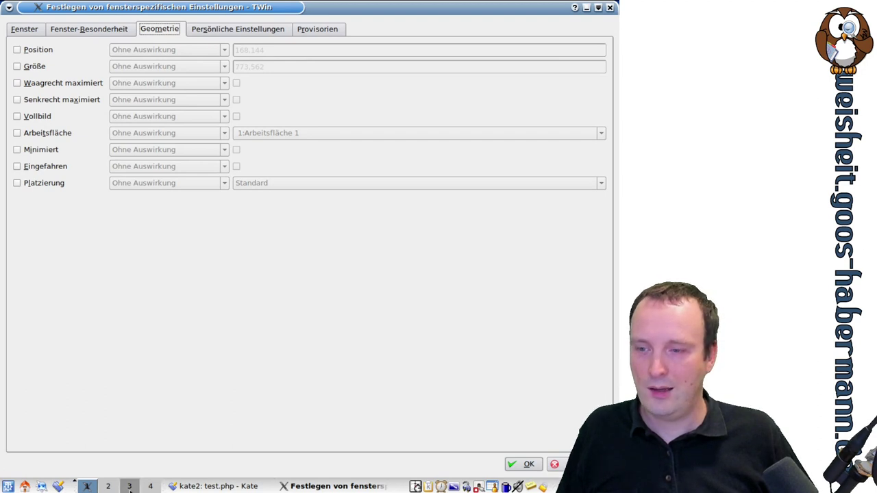
click(9, 485)
click(9, 485)
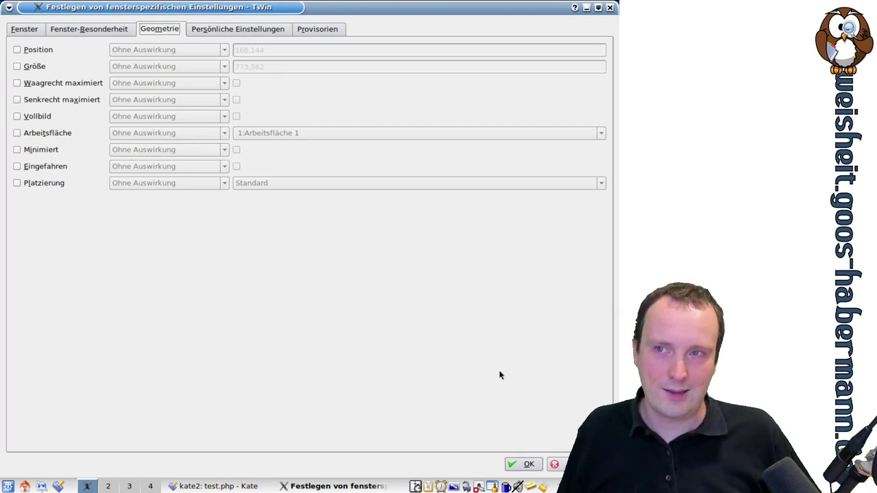
click(9, 7)
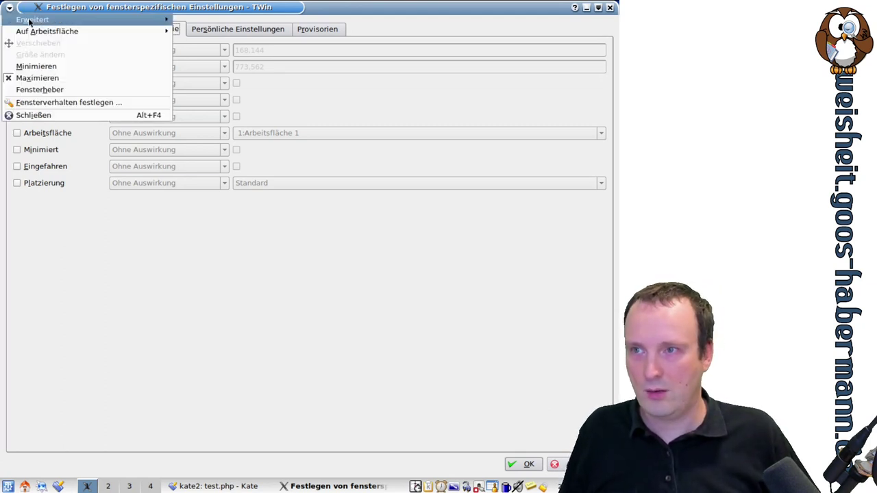
- Remove the window's border with Keine Umrandung and dismiss the information notice
mouse_move(31, 20)
click(241, 56)
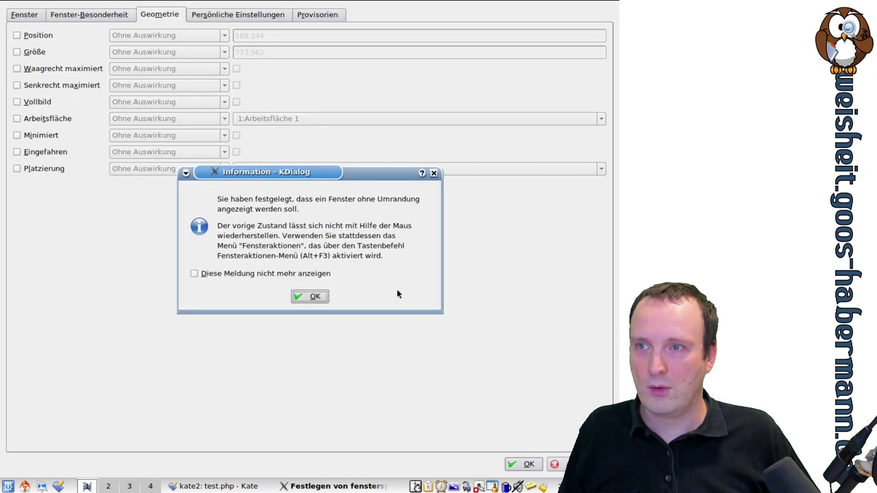
click(314, 296)
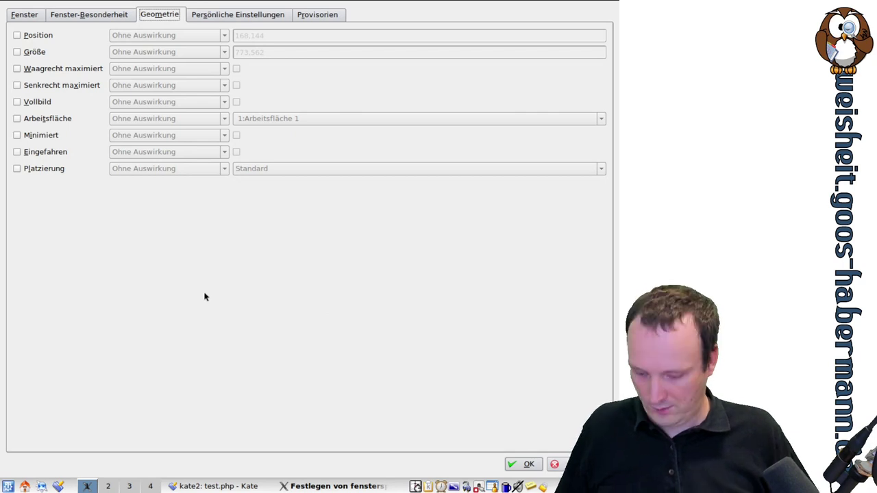
- Restore the border via Alt+F3 > Erweitert > Keine Umrandung and close the settings with OK
key(alt+F3)
mouse_move(43, 18)
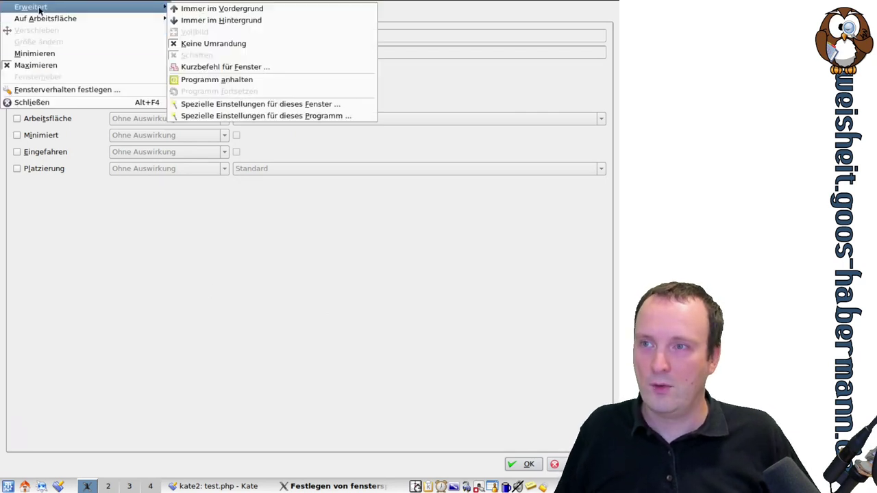
click(221, 43)
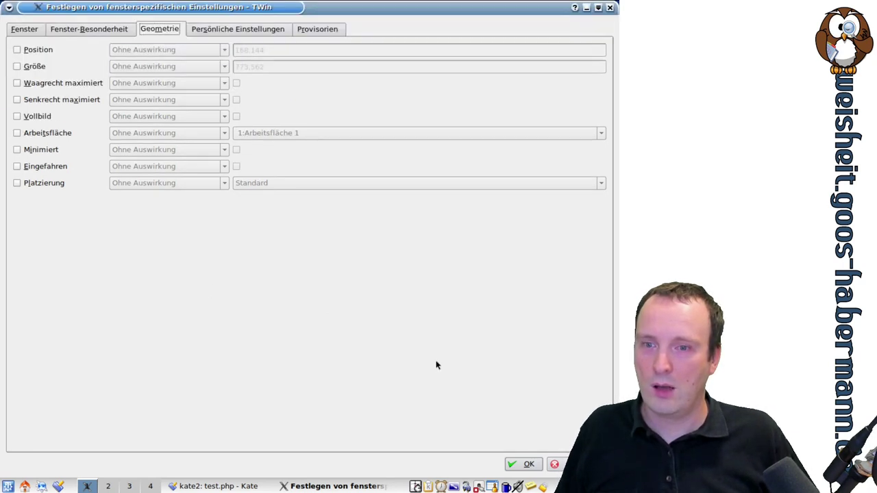
click(528, 464)
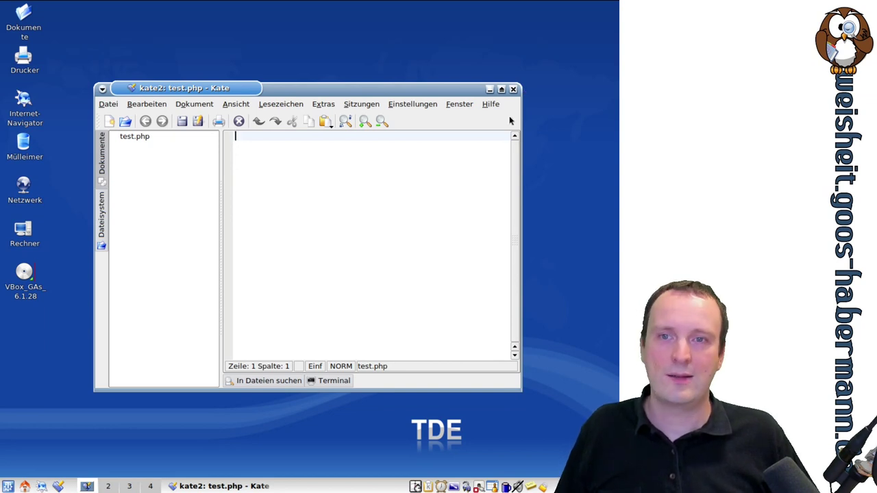
- Close Kate and launch Trinity-Kontrollzentrum from the K-Menu
click(511, 89)
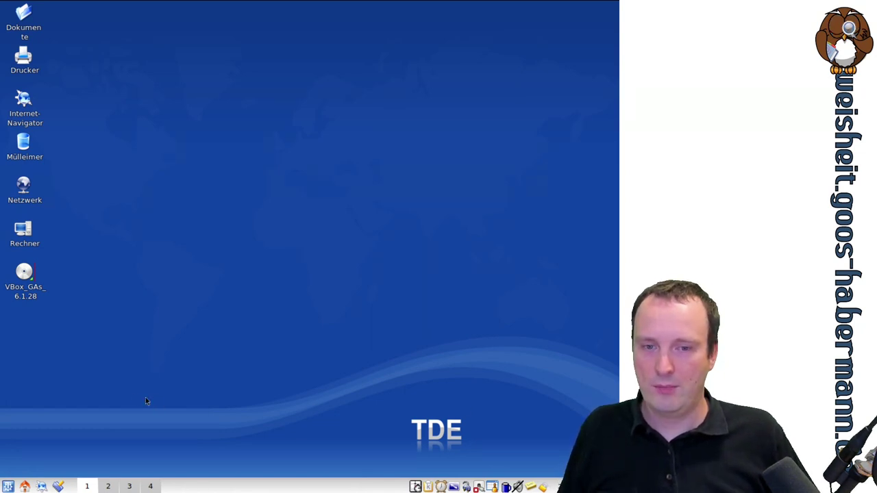
click(8, 486)
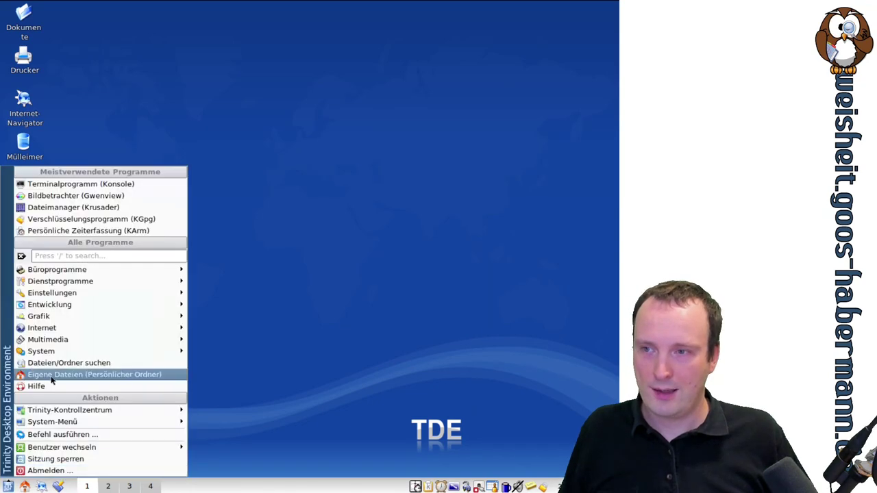
mouse_move(117, 415)
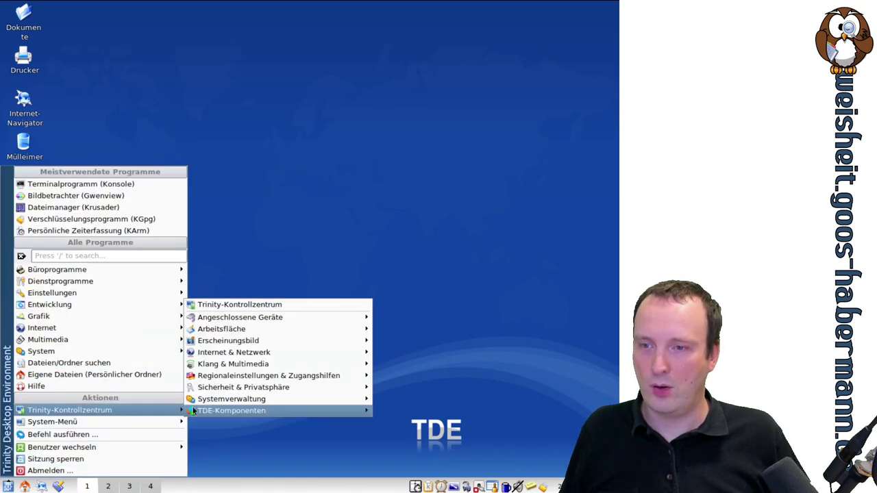
click(221, 305)
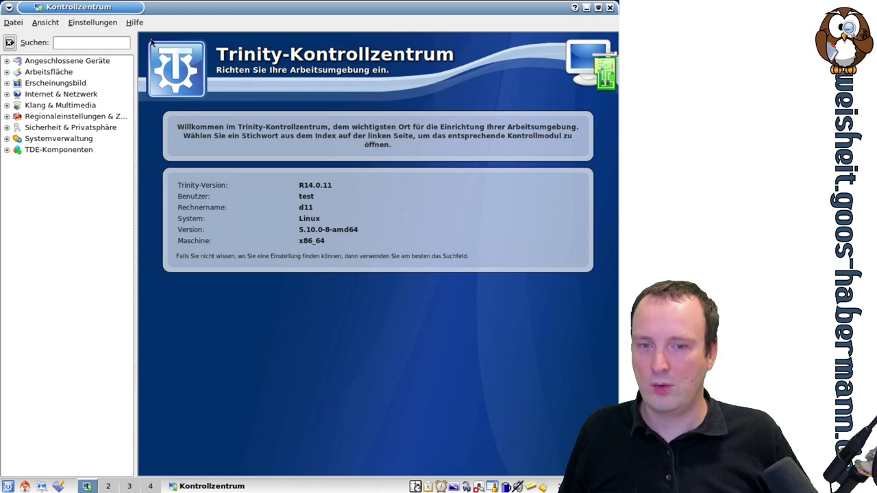
- Search the control center for 'fenster' and open Fensterspezifische Einstellungen
click(106, 43)
text(fenster)
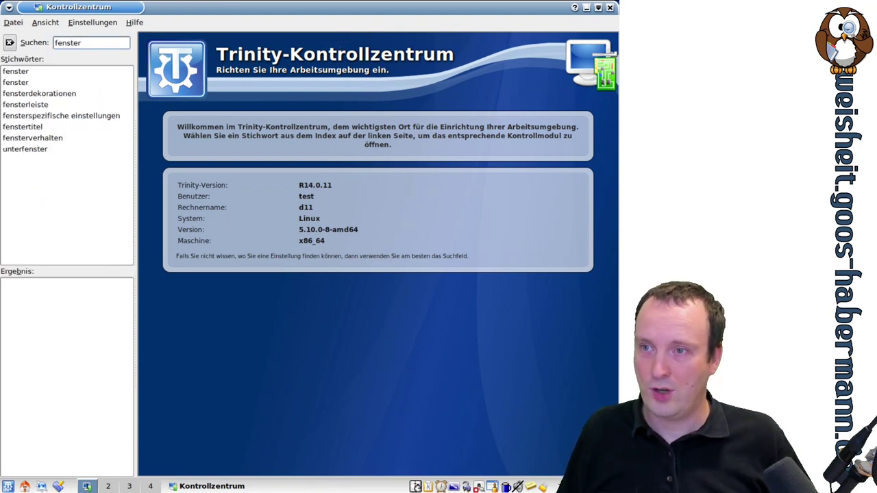
click(78, 116)
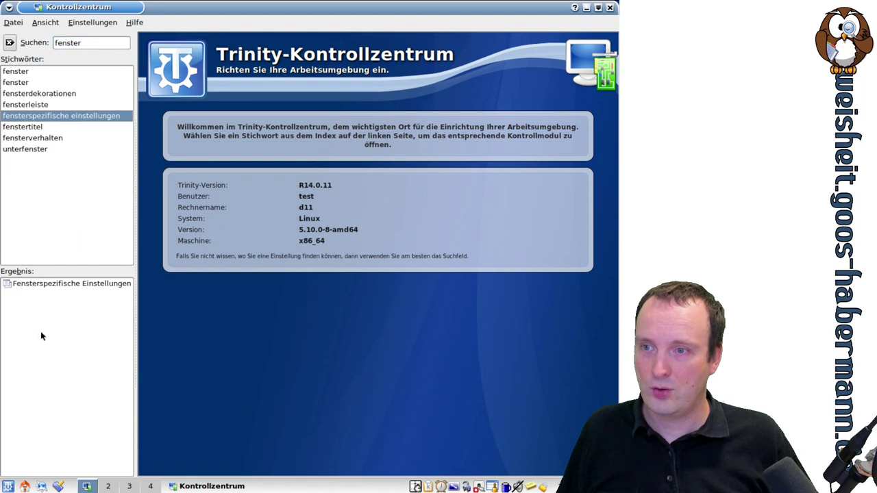
click(84, 285)
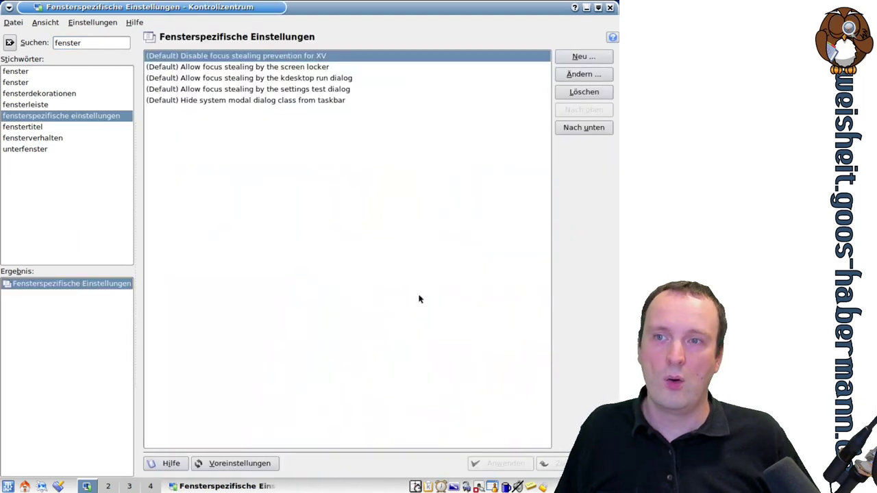
- Step through the five default window rules, ending on Hide system modal dialog
click(280, 66)
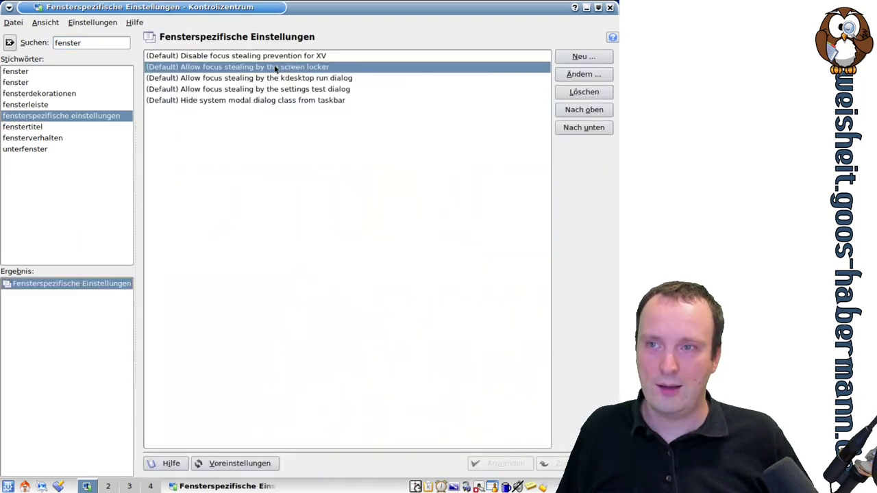
click(274, 79)
click(274, 90)
click(275, 100)
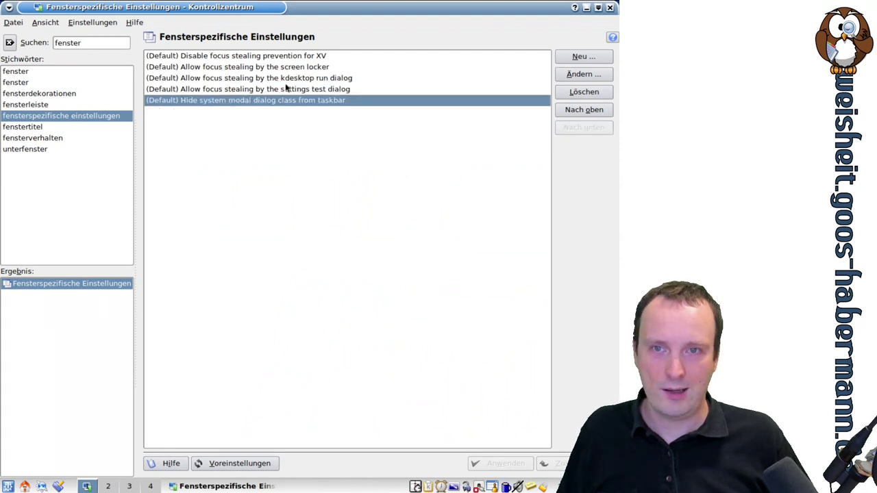
click(286, 89)
click(283, 101)
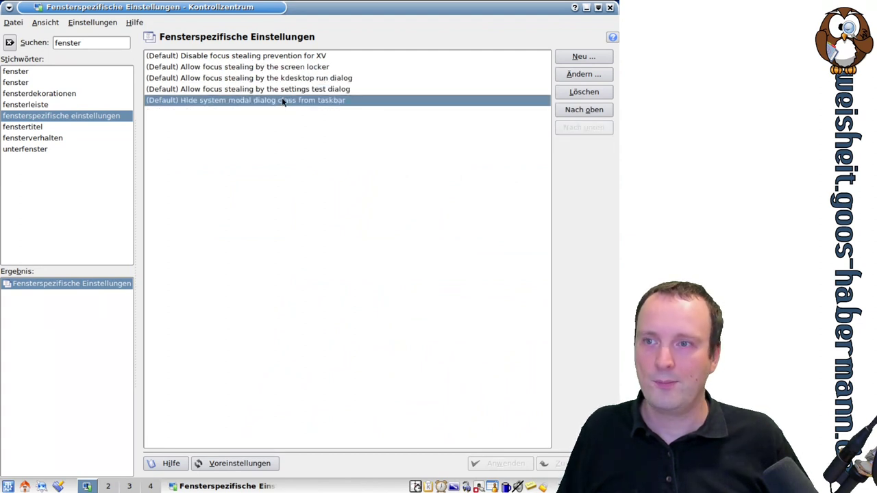
- Inspect the Hide system modal dialog rule's Fenster-Besonderheit, Geometrie and Persönliche Einstellungen tabs, closing unchanged
click(570, 77)
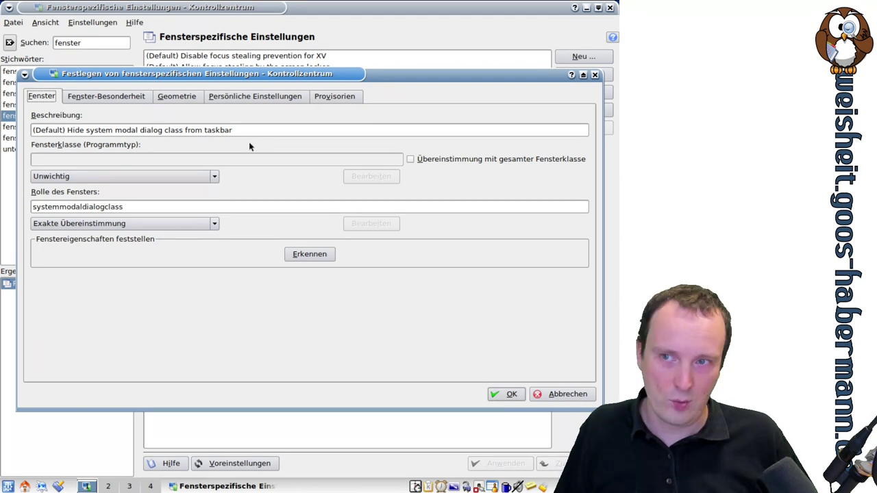
click(126, 96)
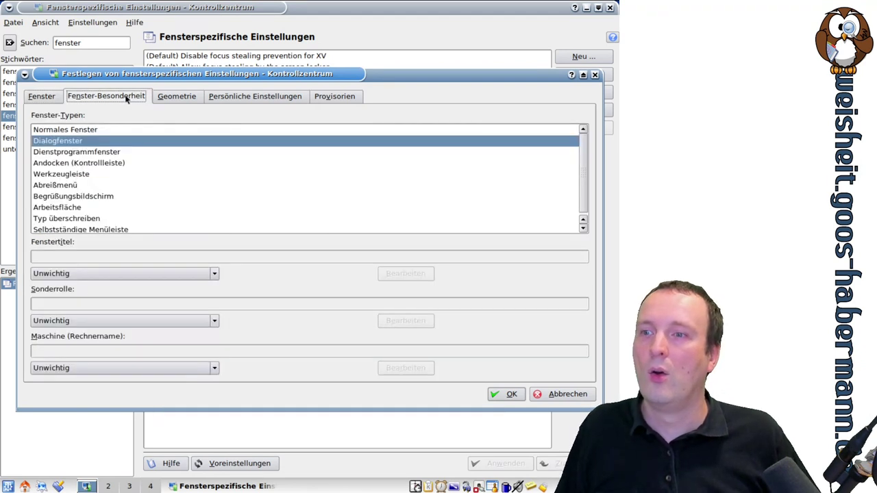
click(167, 97)
click(221, 100)
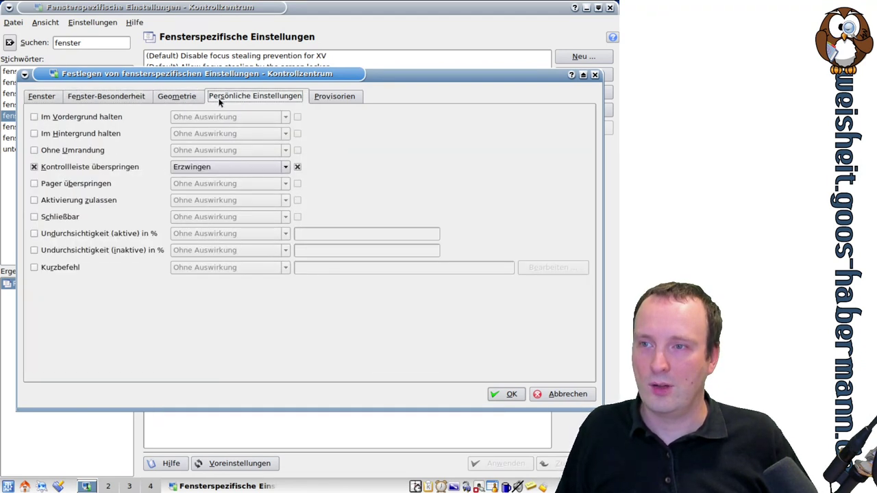
key(Return)
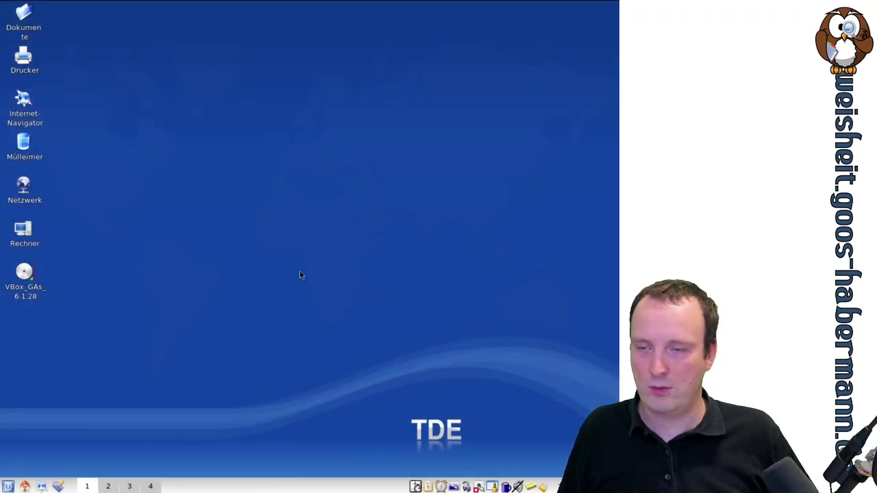
- Open Befehl ausführen with Alt+F2, move it higher, glance at the command history, and expand Einstellungen >>
key(alt+F2)
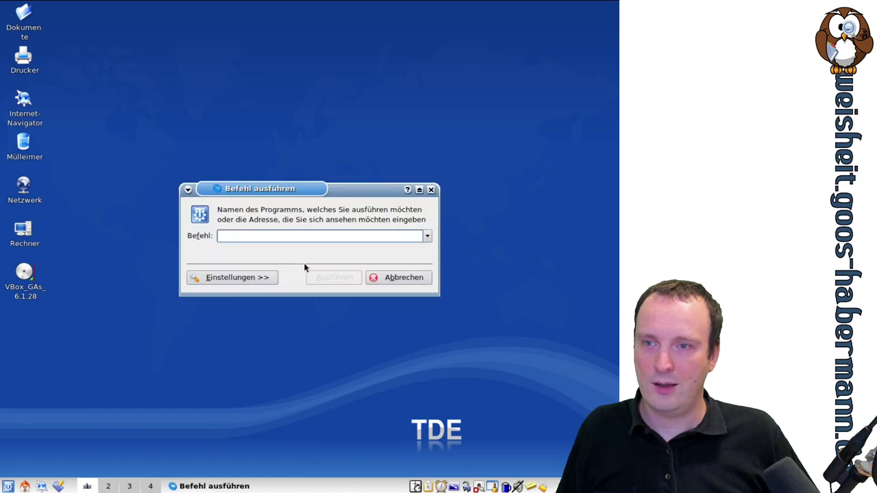
drag(259, 190, 246, 139)
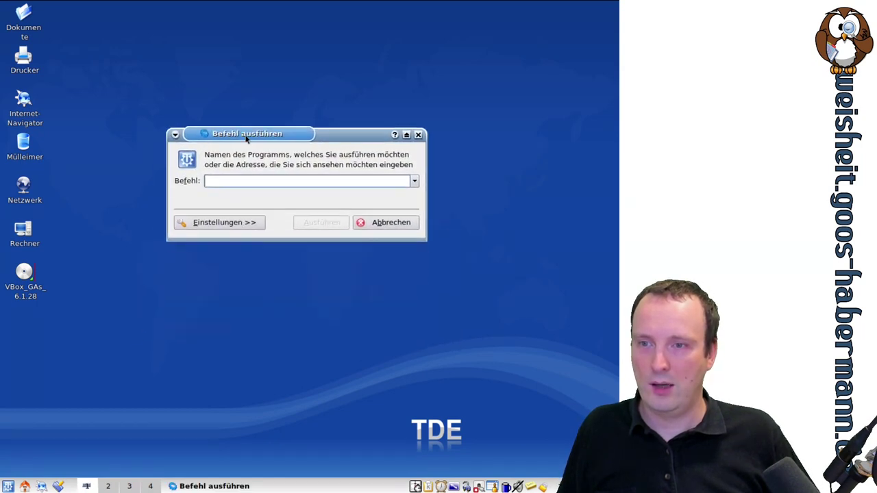
click(414, 181)
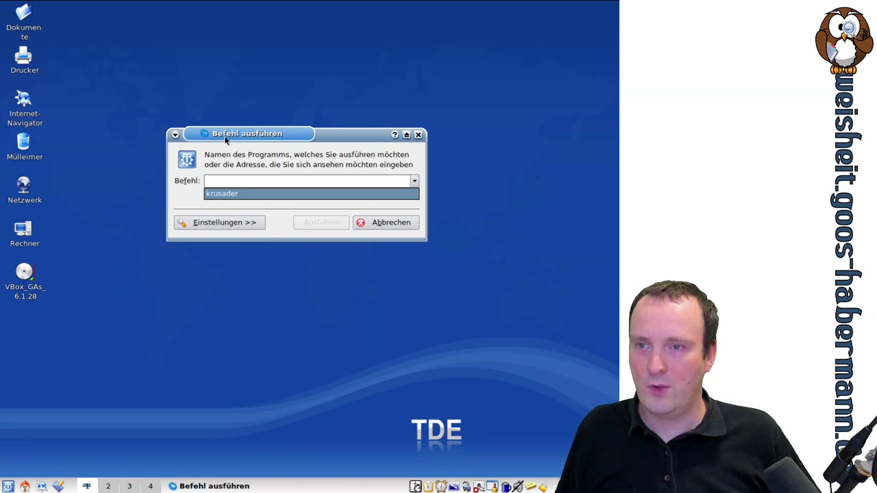
click(222, 181)
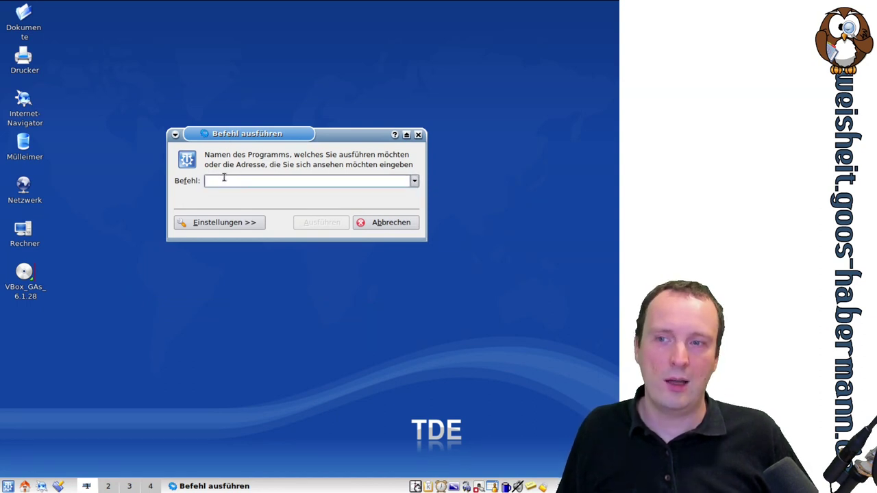
click(415, 181)
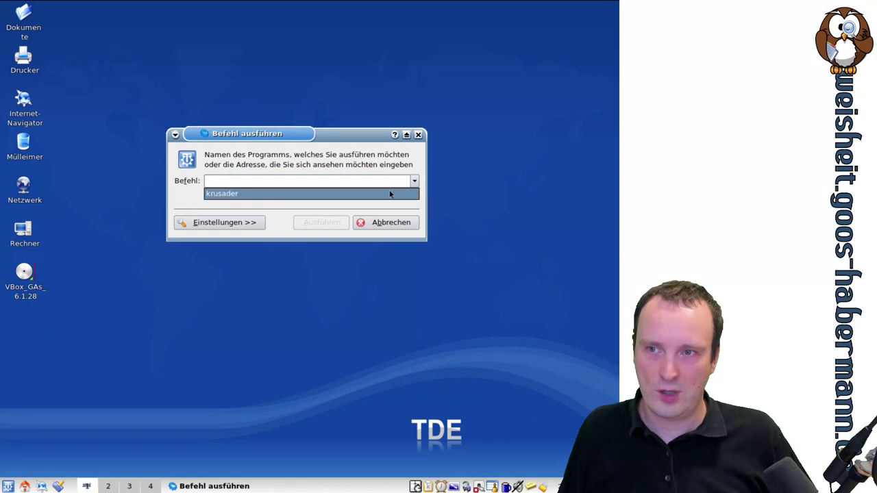
click(345, 159)
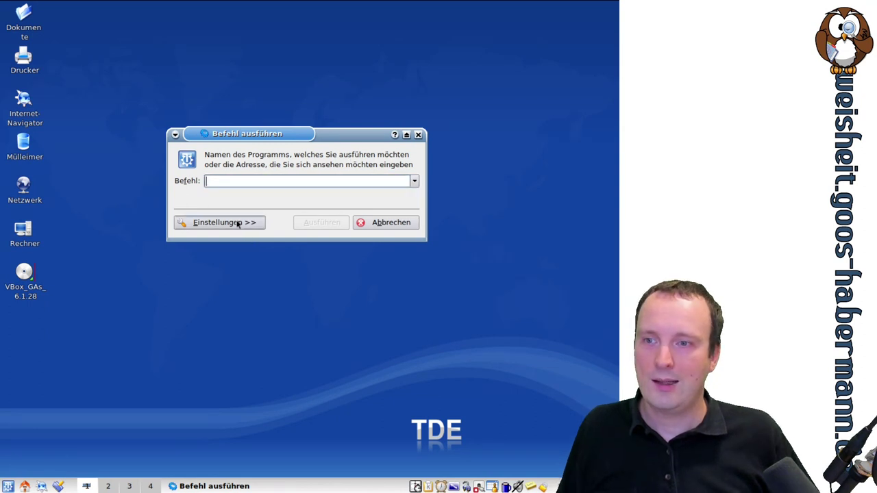
click(237, 223)
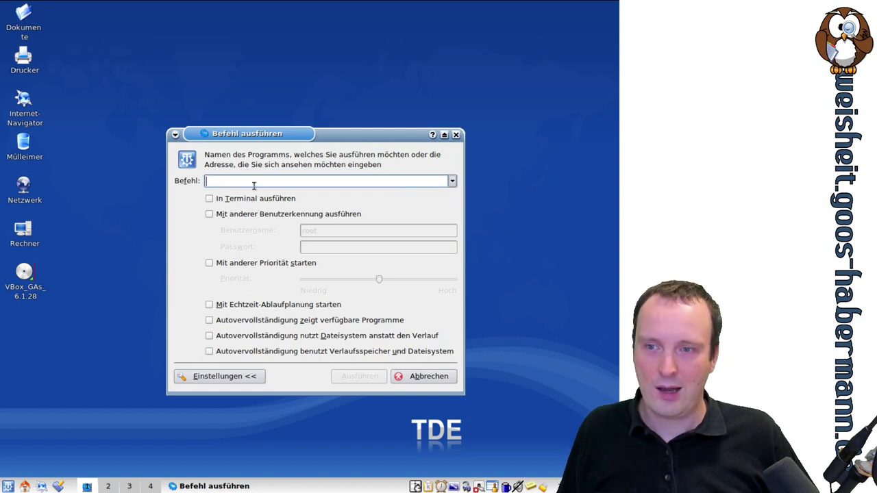
- Enable 'Autovervollständigung zeigt verfügbare Programme' and complete 'gw' to gwenview
click(209, 320)
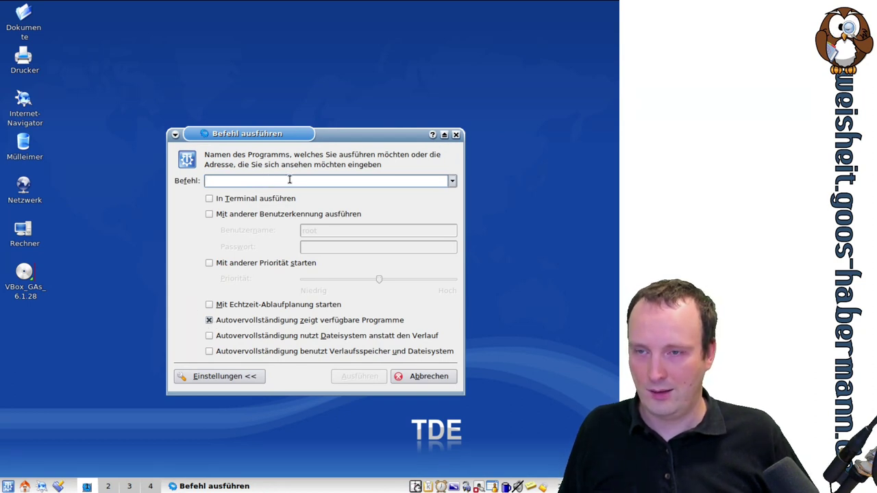
text(gw)
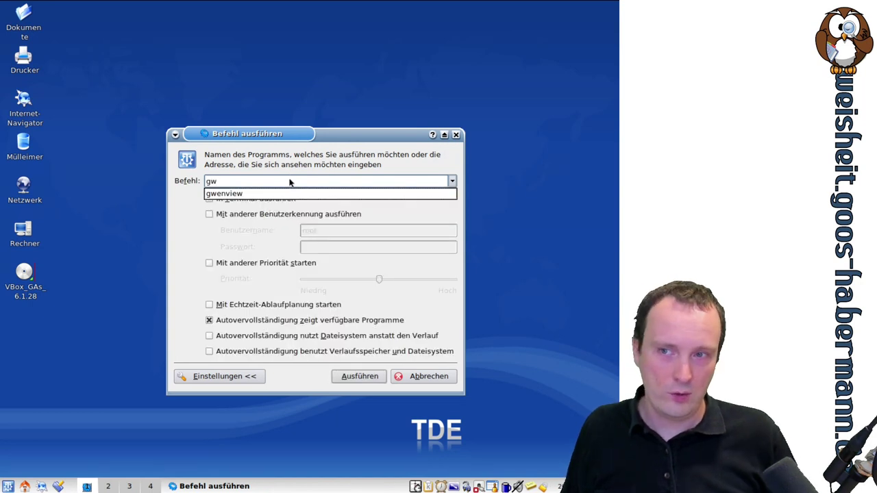
key(Down)
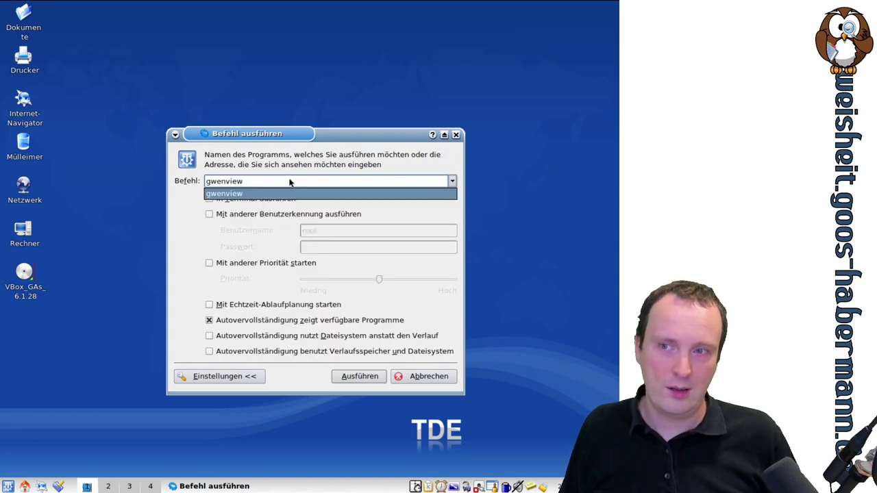
key(Return)
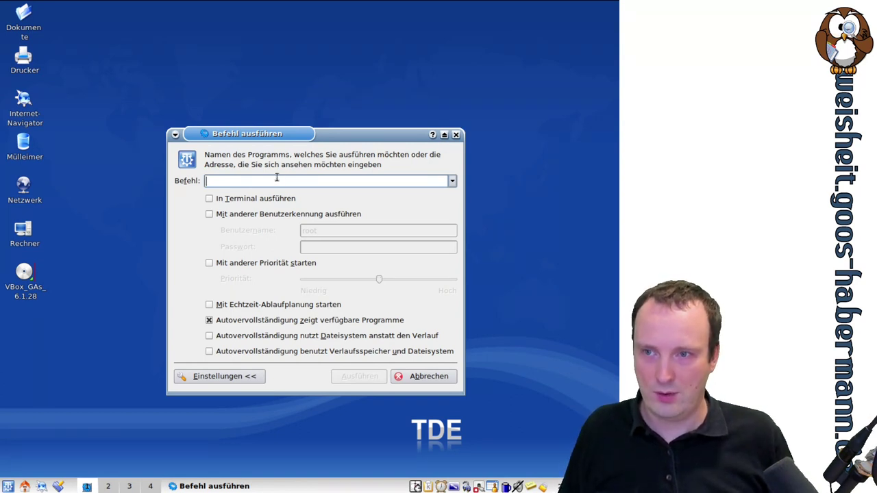
- Complete 'ki' to kile, then clear the command field
text(ki)
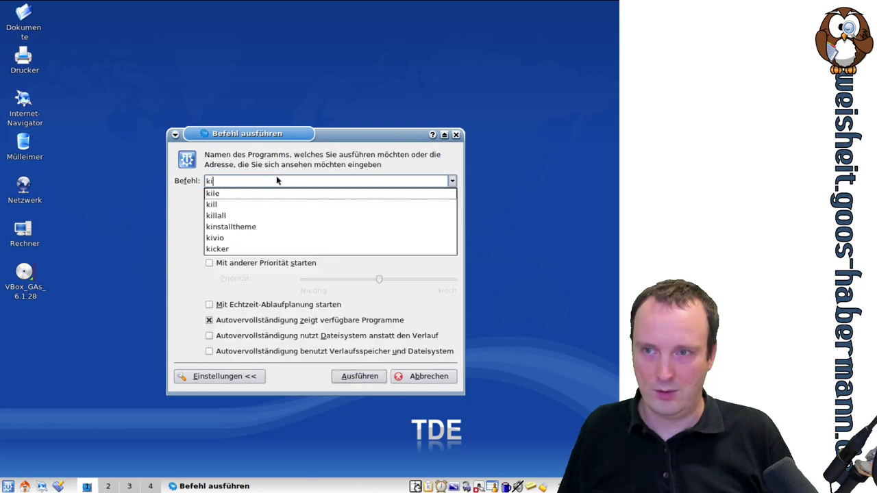
key(Down)
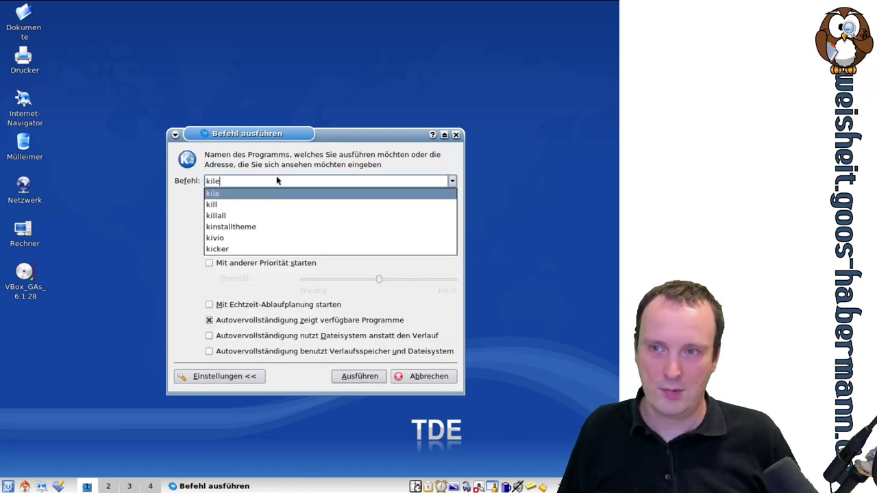
key(shift+Home)
key(BackSpace)
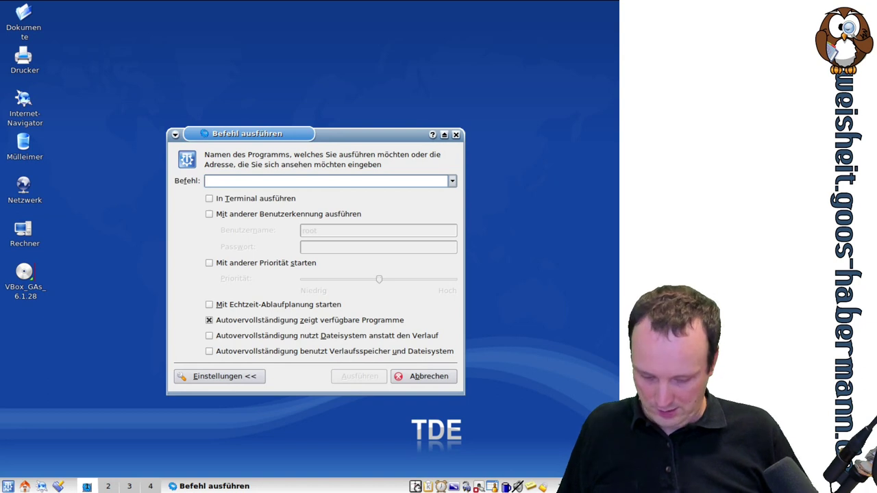
- Evaluate 10+12+34 to get 56, then cancel the dialog
text(10+1)
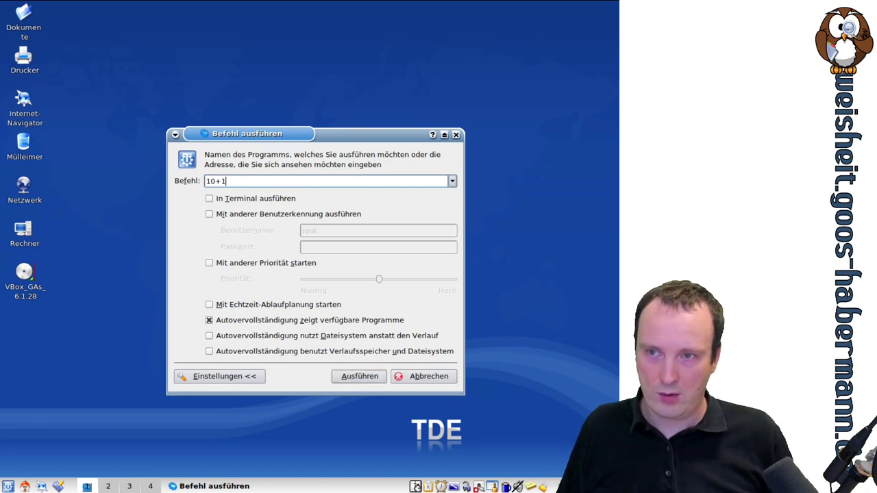
text(2+34)
key(Return)
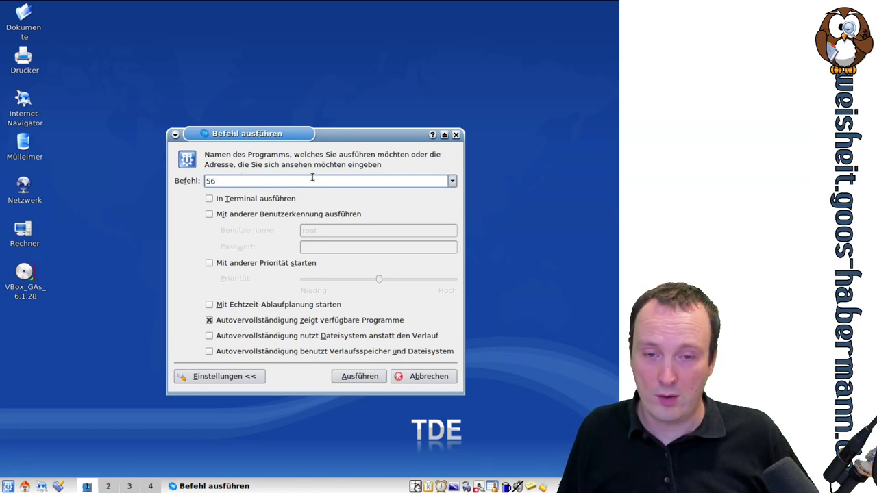
click(425, 381)
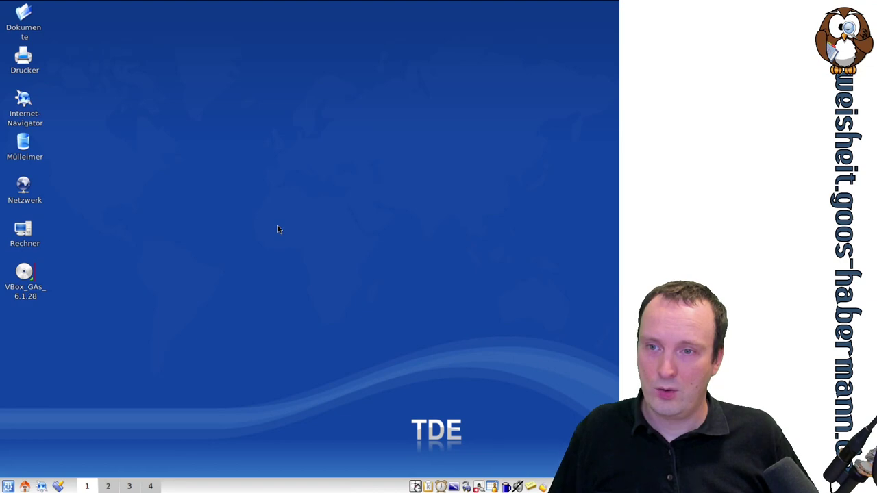
- Open KSysGuard's process table maximized and scroll through the running processes
key(ctrl+Escape)
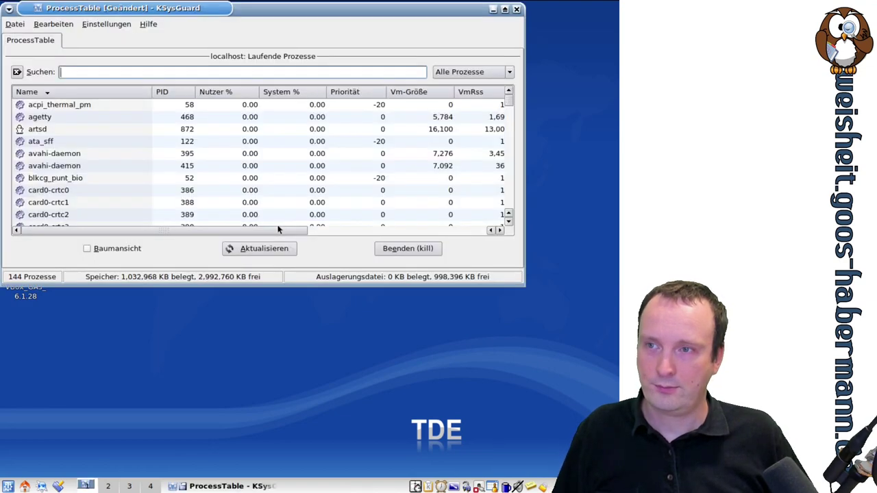
click(505, 8)
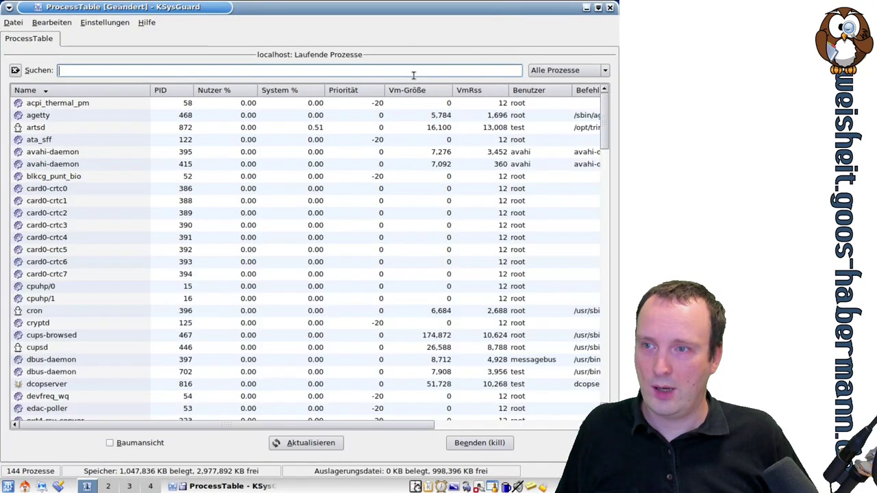
scroll(357, 182, down, 20)
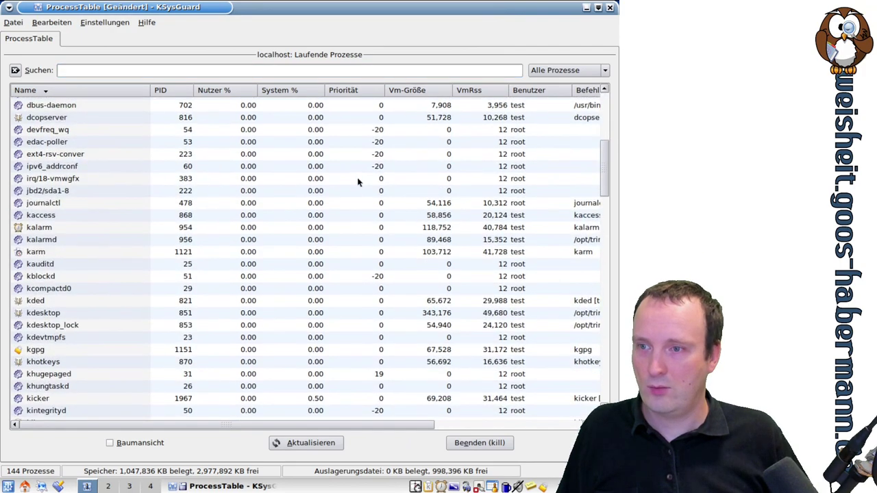
scroll(357, 181, down, 4)
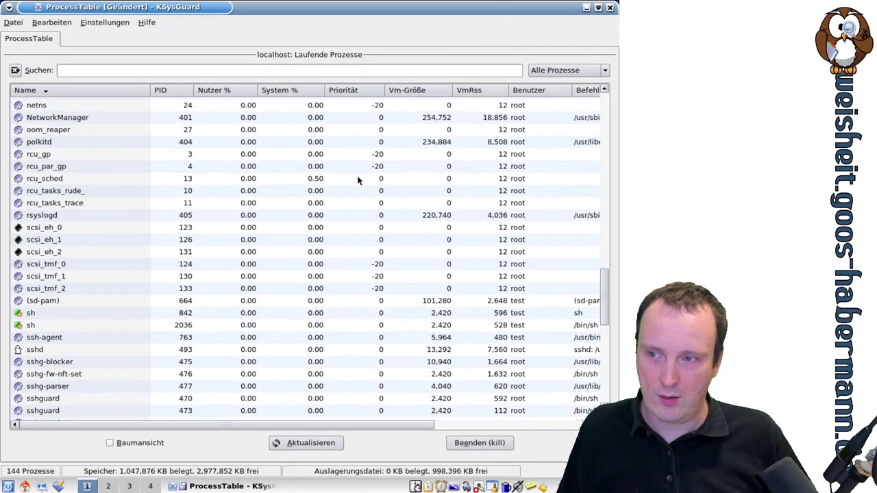
scroll(357, 180, down, 15)
scroll(358, 178, up, 20)
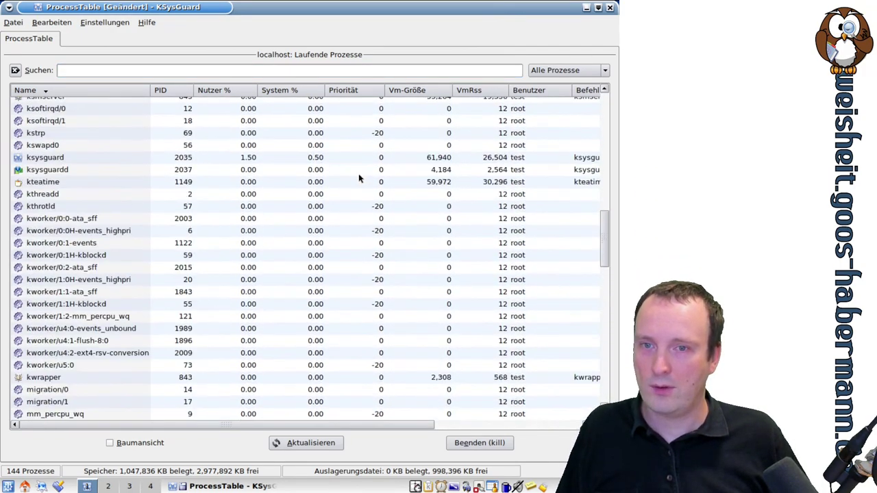
scroll(358, 176, up, 20)
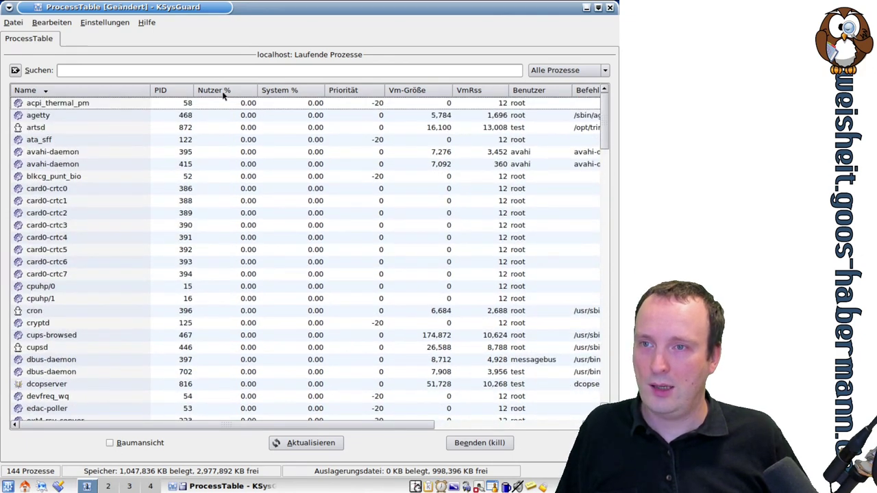
- Sort processes by Nutzer %, System %, Vm-Größe, then Benutzer, and select tdenetworkmanag
click(238, 92)
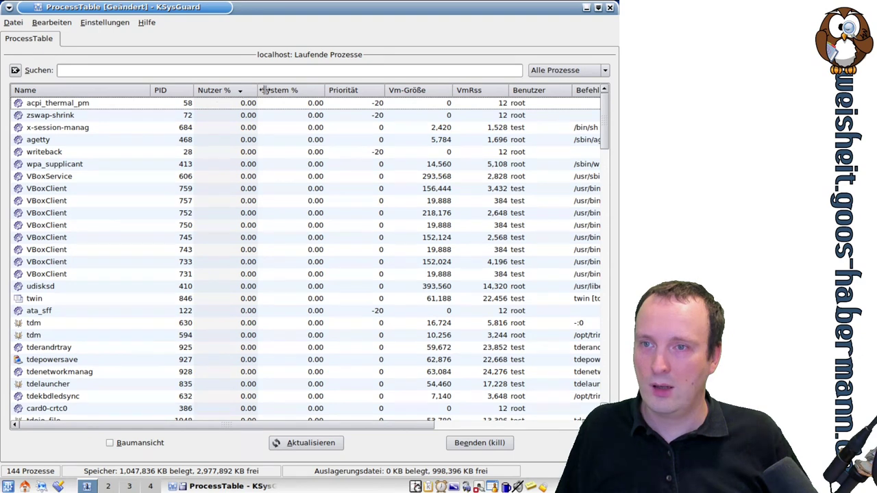
click(232, 91)
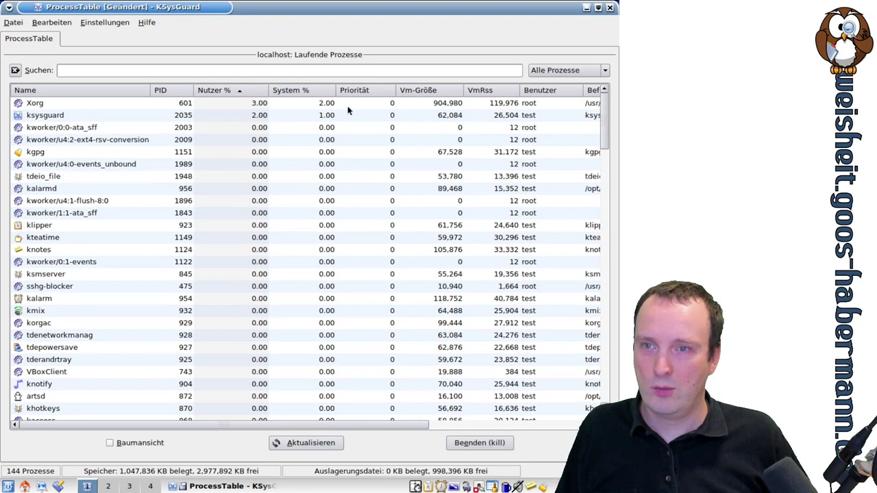
click(311, 92)
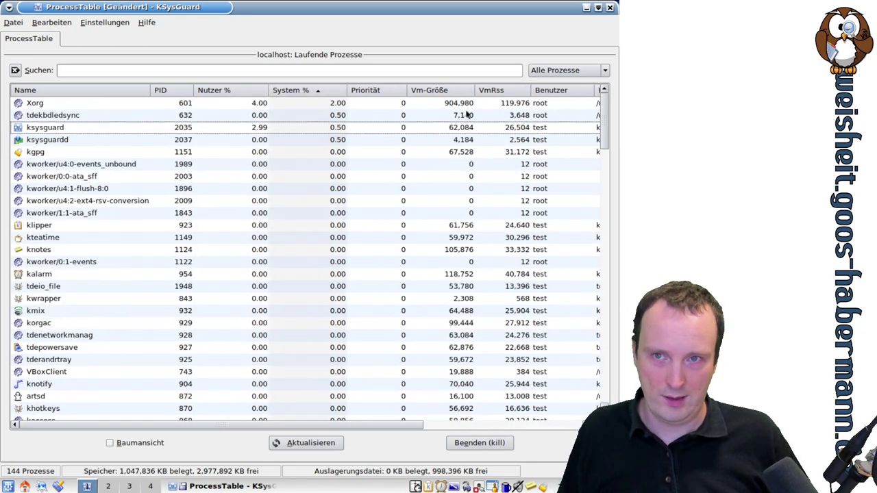
click(446, 95)
click(446, 95)
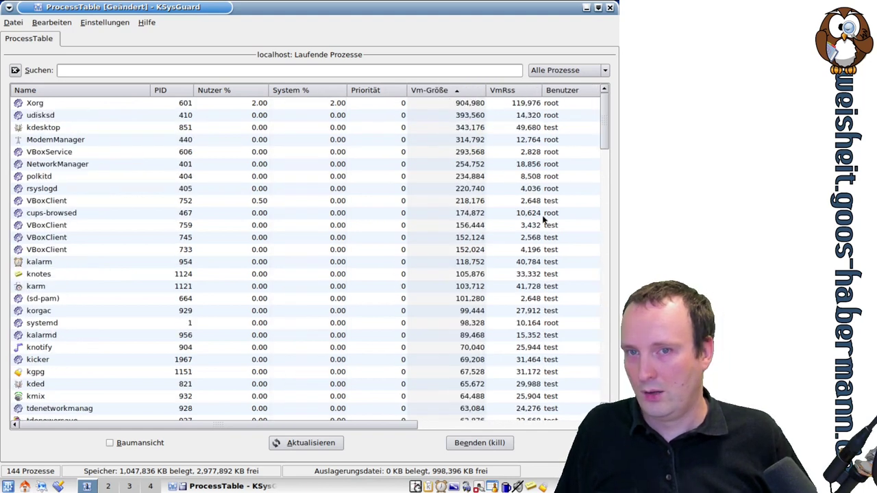
click(577, 90)
click(578, 90)
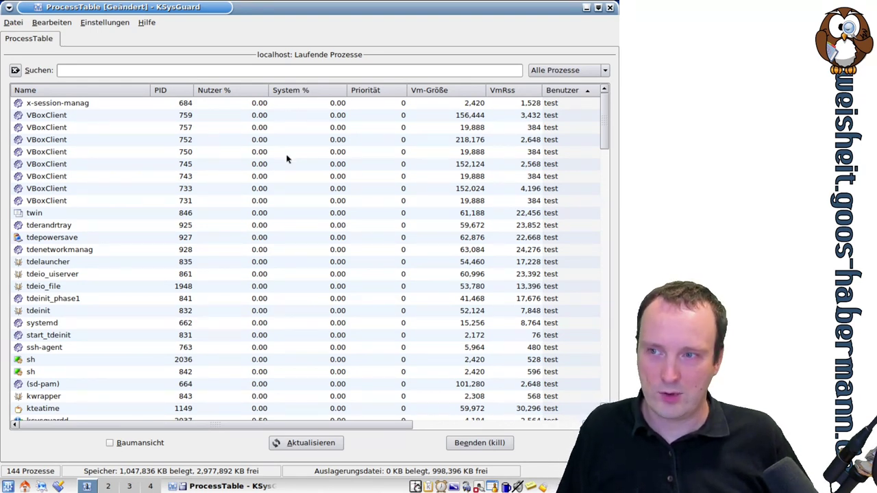
click(93, 252)
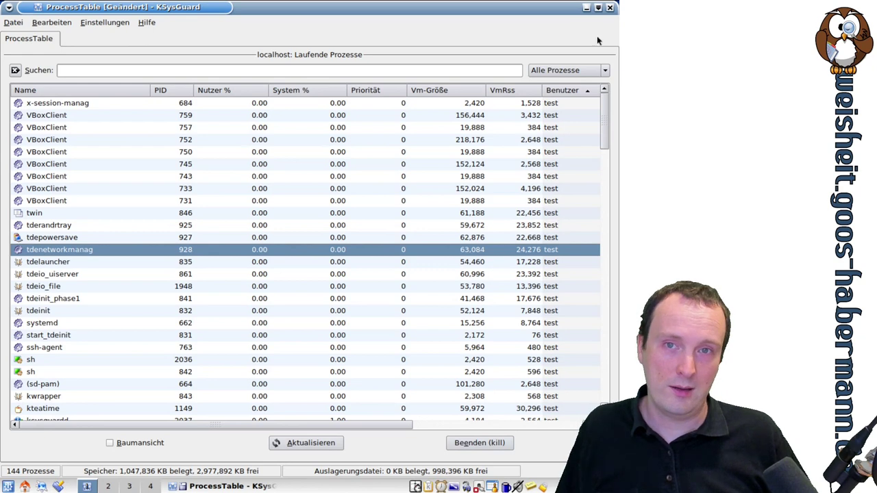
- Close KSysGuard and advance to the 'Selbst ausprobieren' slide about Q4OS and TDE installation videos
click(609, 8)
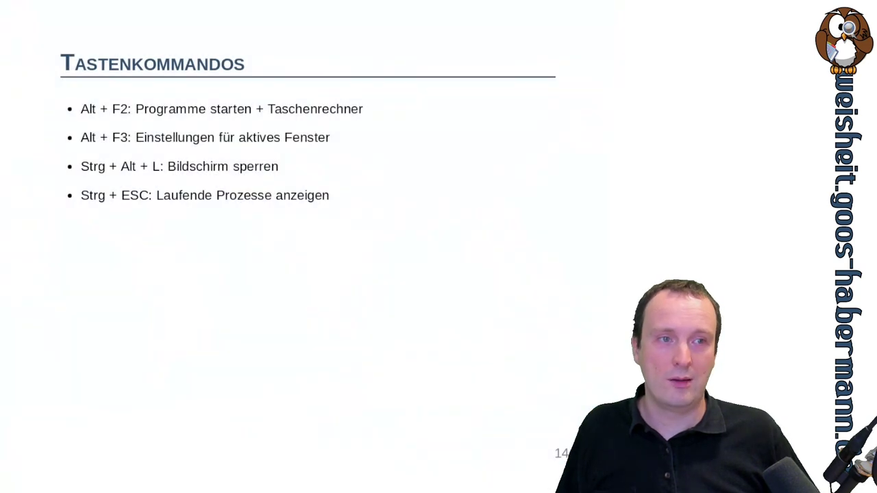
key(Right)
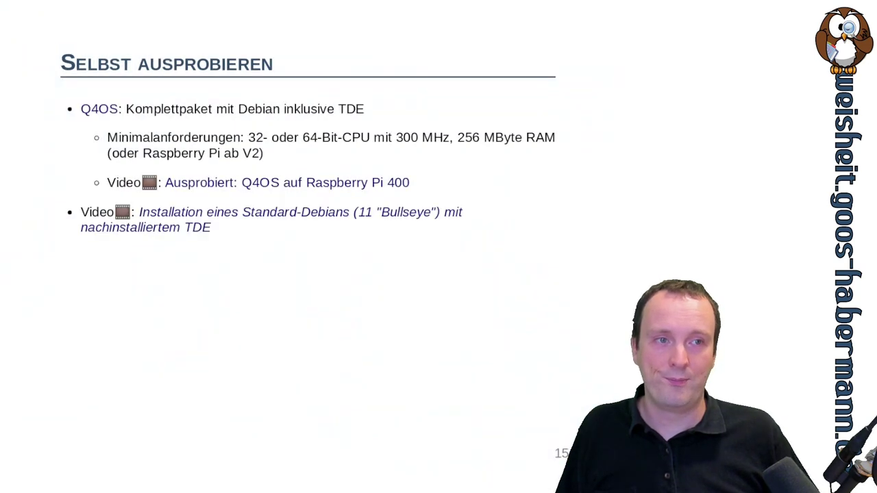